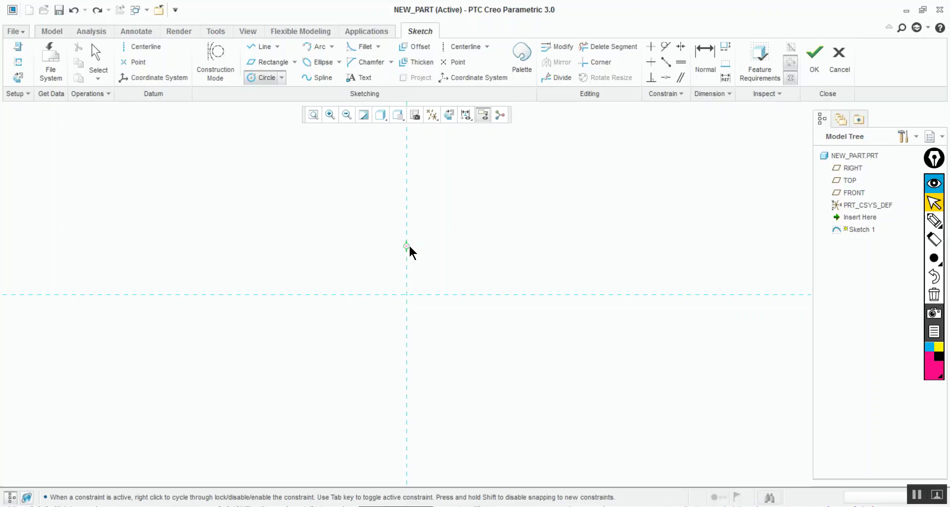
Step: Sketch a circle about 64.83 in diameter centred on the intersection of the two reference axes
{"action": "left_click", "coordinate": [406, 295]}
{"action": "left_click", "coordinate": [502, 271]}
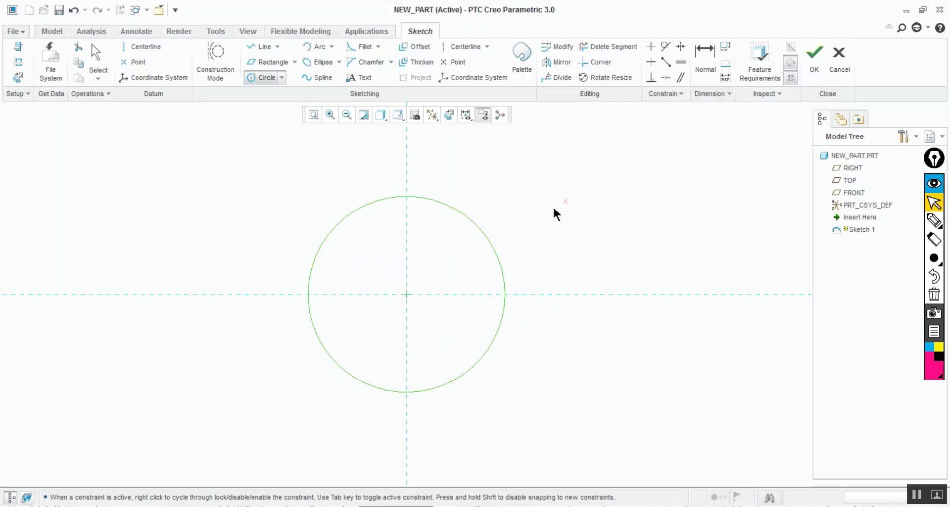
{"action": "middle_click", "coordinate": [275, 211]}
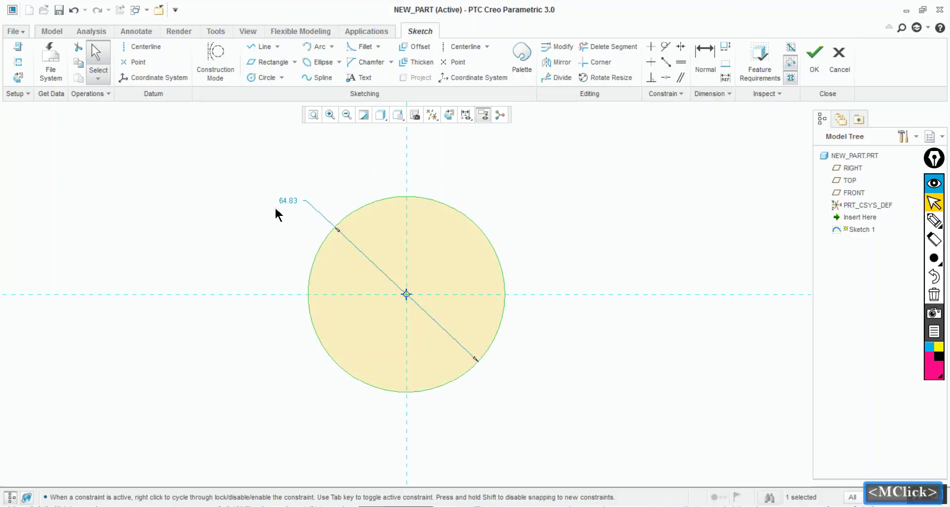
{"action": "left_click", "coordinate": [465, 117]}
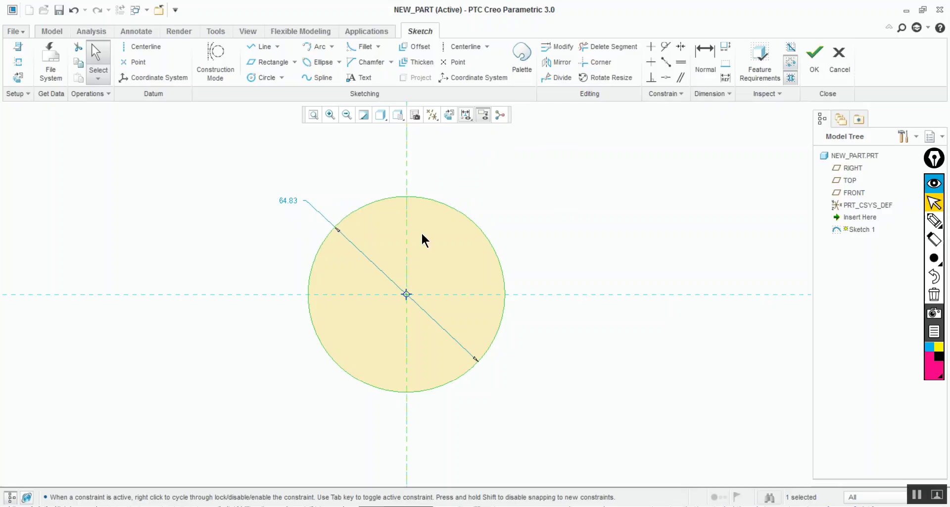
Step: Set the circle's diameter to 100
{"action": "double_click", "coordinate": [285, 200]}
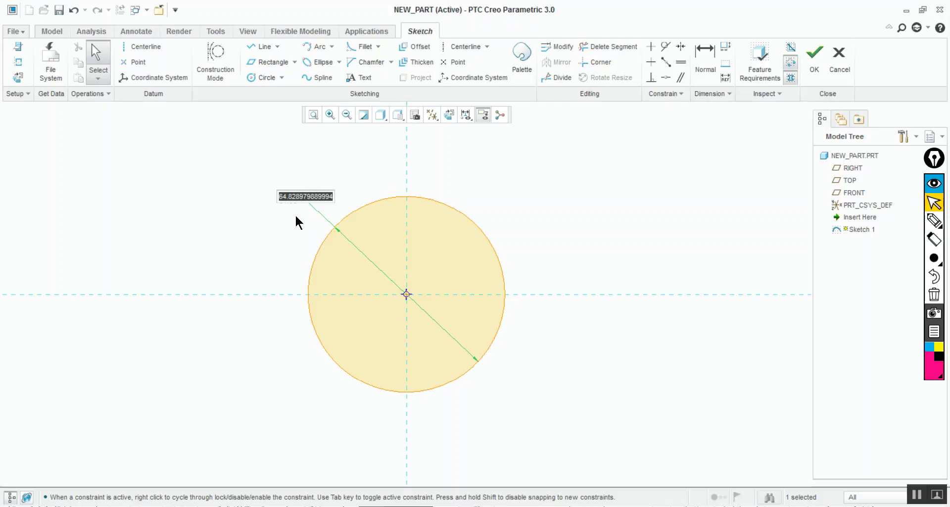
{"action": "key", "text": "End"}
{"action": "left_click", "coordinate": [310, 197]}
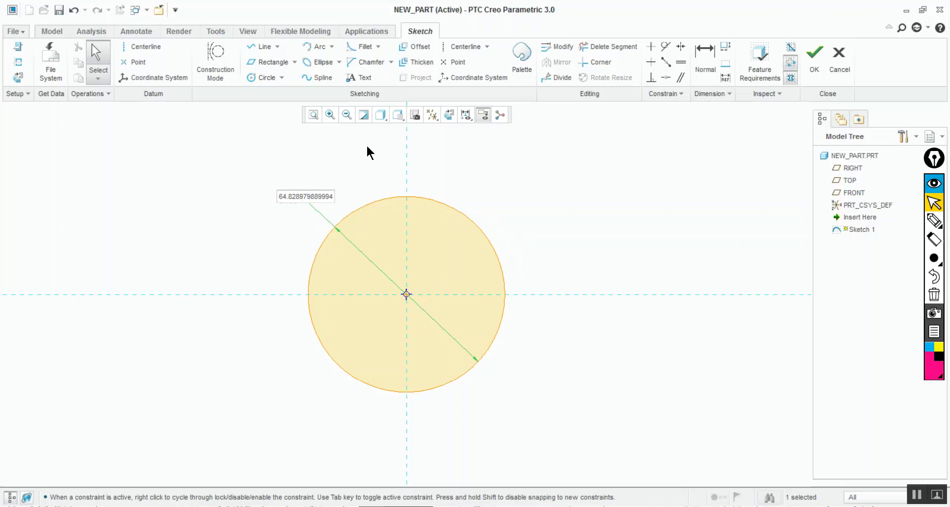
{"action": "key", "text": "Right"}
{"action": "key", "text": "Right"}
{"action": "key", "text": "Right"}
{"action": "key", "text": "Right"}
{"action": "key", "text": "Right"}
{"action": "key", "text": "Right"}
{"action": "key", "text": "BackSpace"}
{"action": "key", "text": "BackSpace"}
{"action": "key", "text": "BackSpace"}
{"action": "key", "text": "BackSpace"}
{"action": "key", "text": "BackSpace"}
{"action": "key", "text": "BackSpace"}
{"action": "key", "text": "BackSpace"}
{"action": "key", "text": "BackSpace"}
{"action": "key", "text": "BackSpace"}
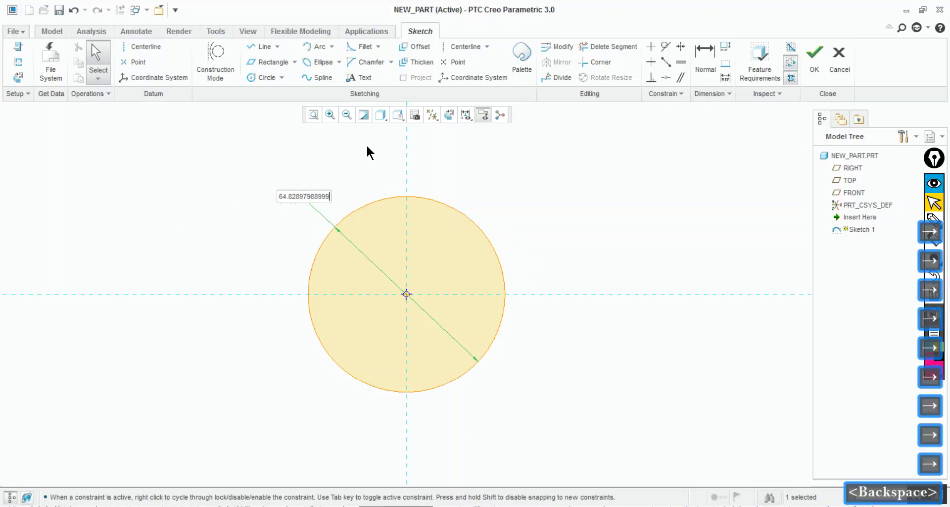
{"action": "key", "text": "BackSpace"}
{"action": "key", "text": "BackSpace"}
{"action": "key", "text": "BackSpace"}
{"action": "key", "text": "BackSpace"}
{"action": "key", "text": "BackSpace"}
{"action": "key", "text": "BackSpace"}
{"action": "type", "text": "100"}
{"action": "key", "text": "Return"}
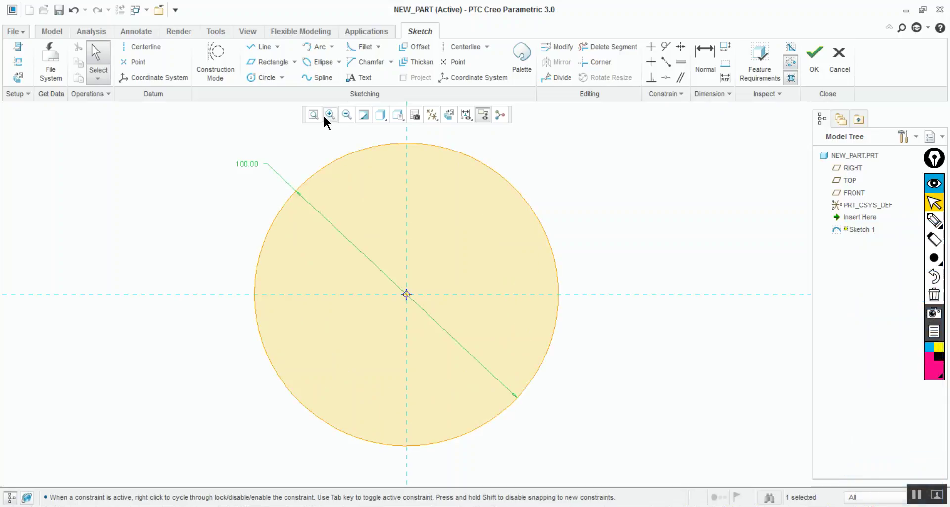
{"action": "left_click", "coordinate": [236, 240]}
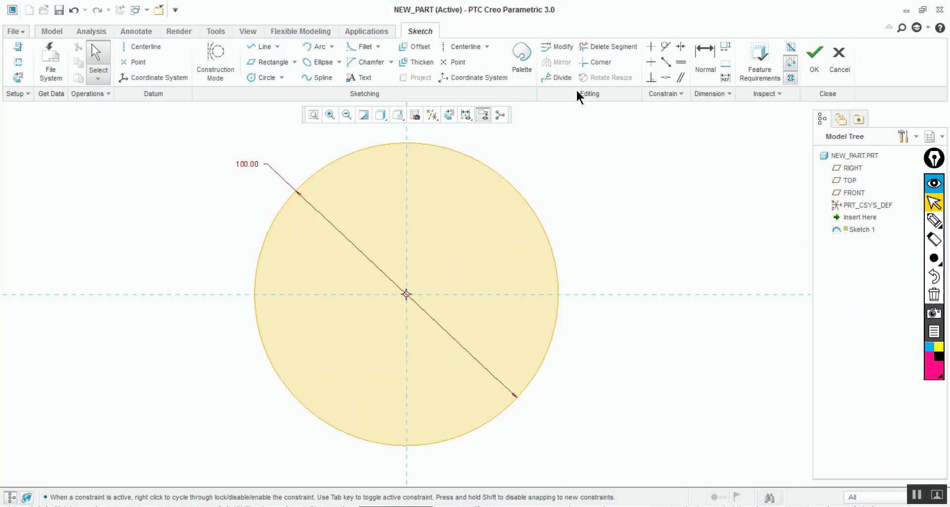
Step: Sketch four equal circles about 31.56 in diameter, centred where the large circle crosses the horizontal and vertical reference axes
{"action": "left_click", "coordinate": [281, 78]}
{"action": "left_click", "coordinate": [233, 92]}
{"action": "left_click", "coordinate": [259, 78]}
{"action": "left_click", "coordinate": [558, 294]}
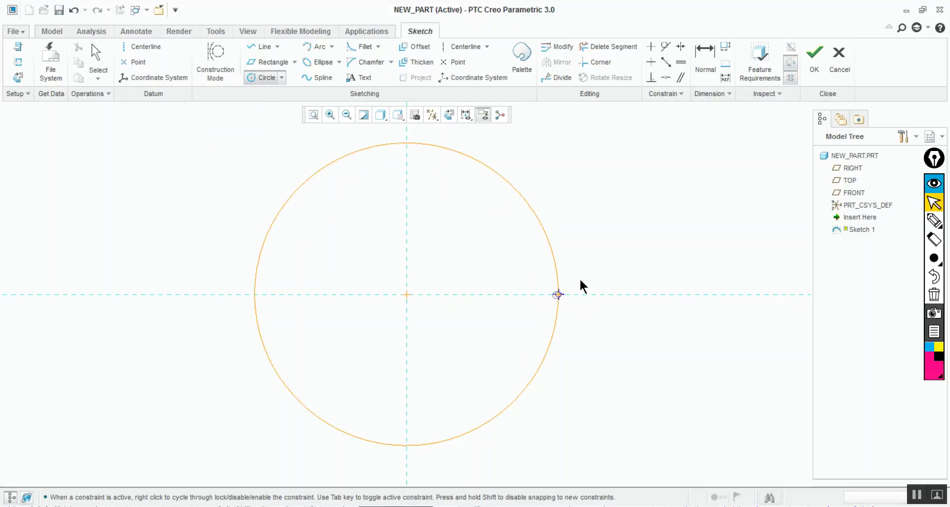
{"action": "left_click", "coordinate": [603, 277]}
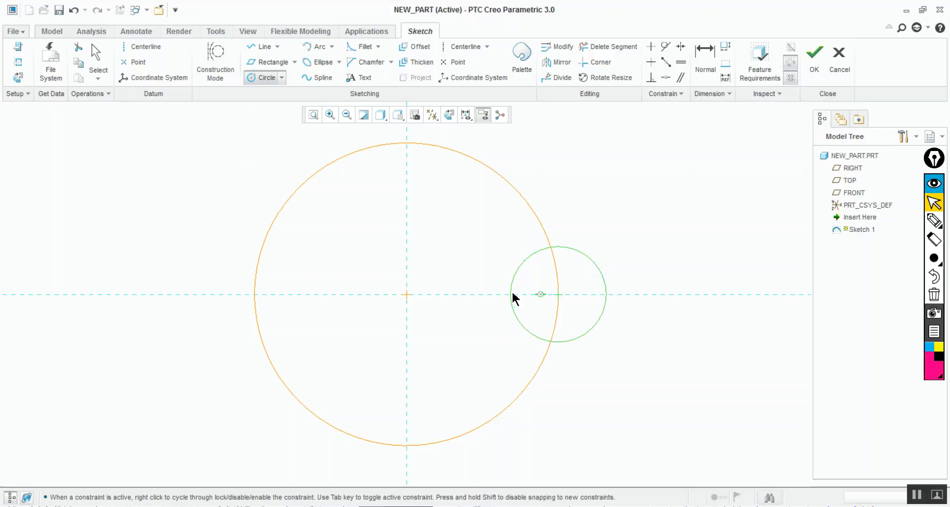
{"action": "left_click", "coordinate": [255, 294]}
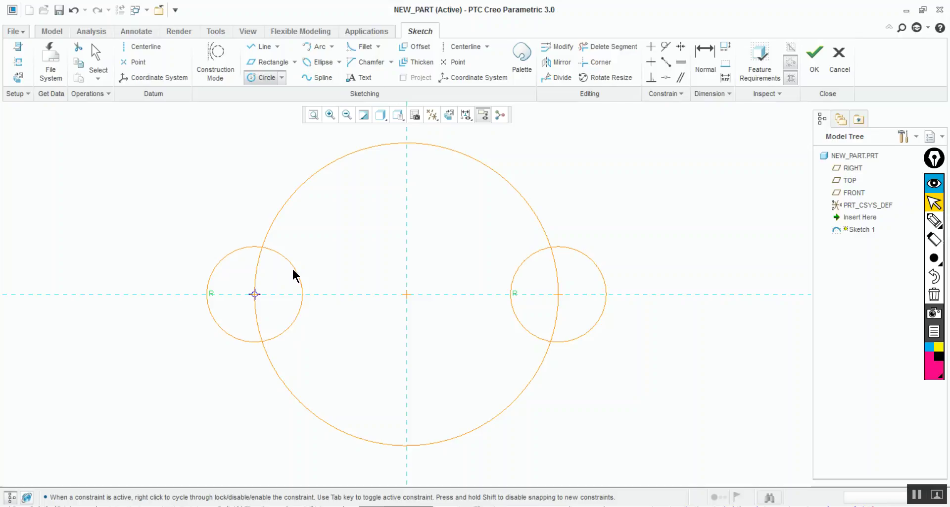
{"action": "left_click", "coordinate": [293, 271]}
{"action": "left_click", "coordinate": [407, 142]}
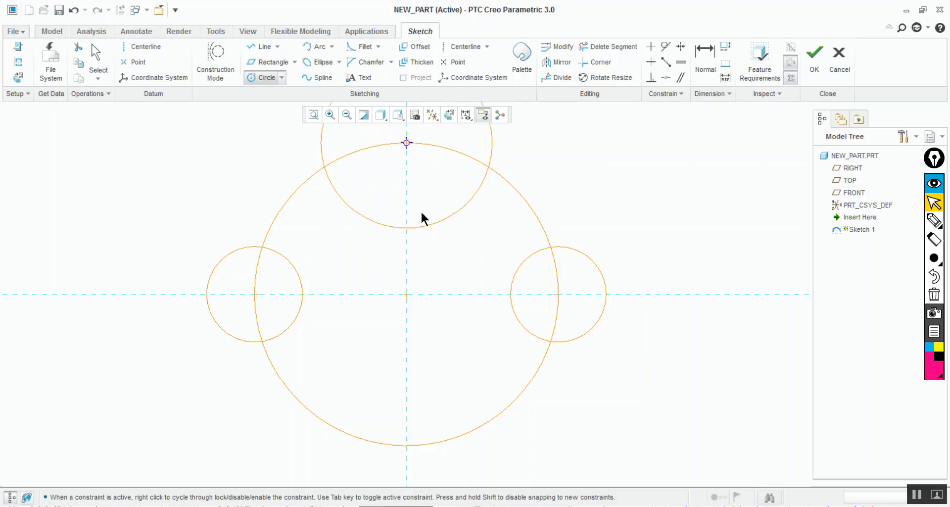
{"action": "left_click", "coordinate": [423, 188]}
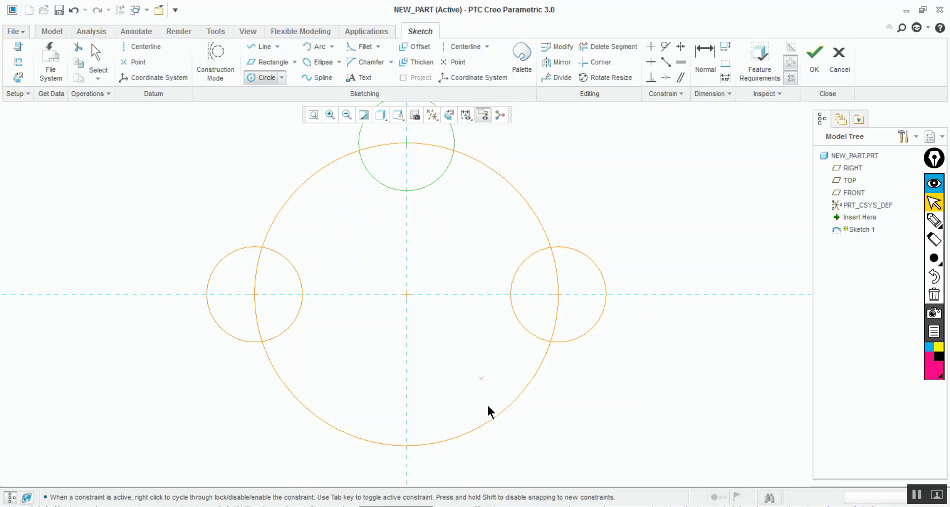
{"action": "left_click", "coordinate": [409, 444]}
{"action": "left_click", "coordinate": [435, 408]}
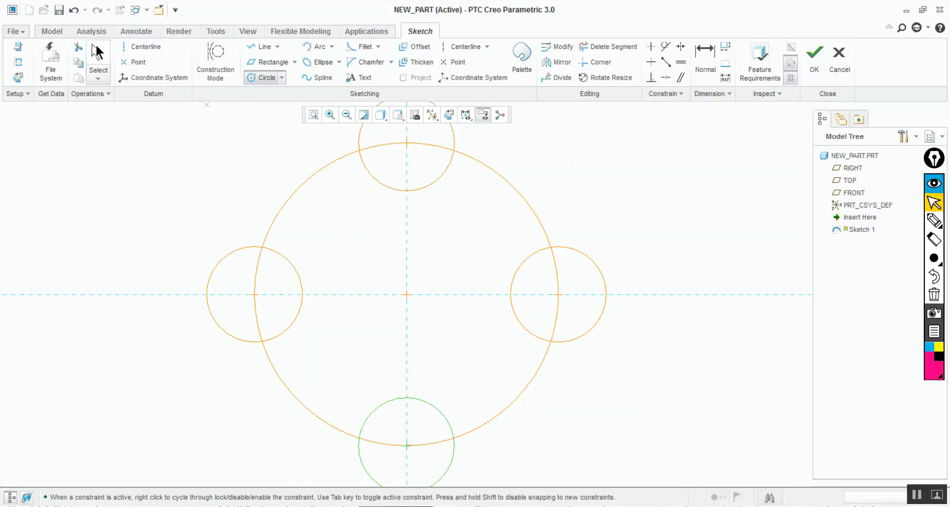
{"action": "left_click", "coordinate": [97, 54]}
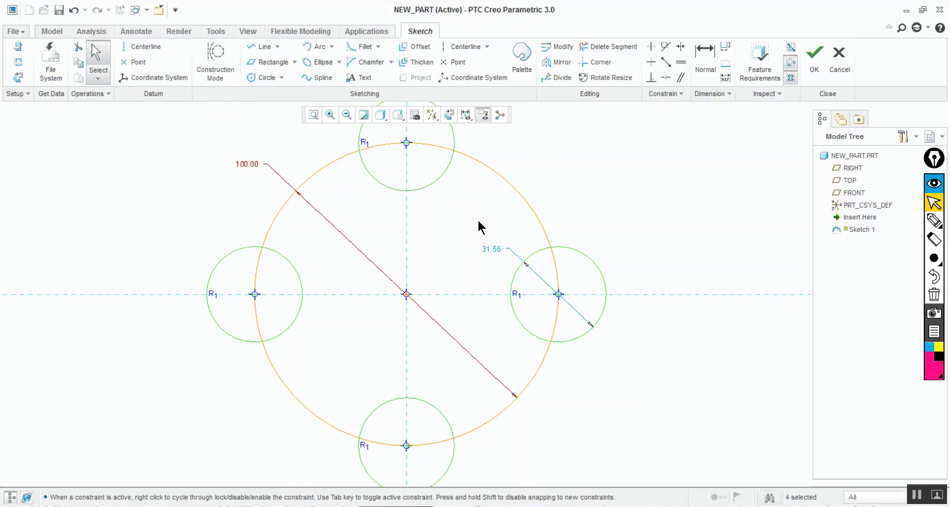
Step: Set the diameter of the four equal small circles to 30
{"action": "double_click", "coordinate": [495, 247]}
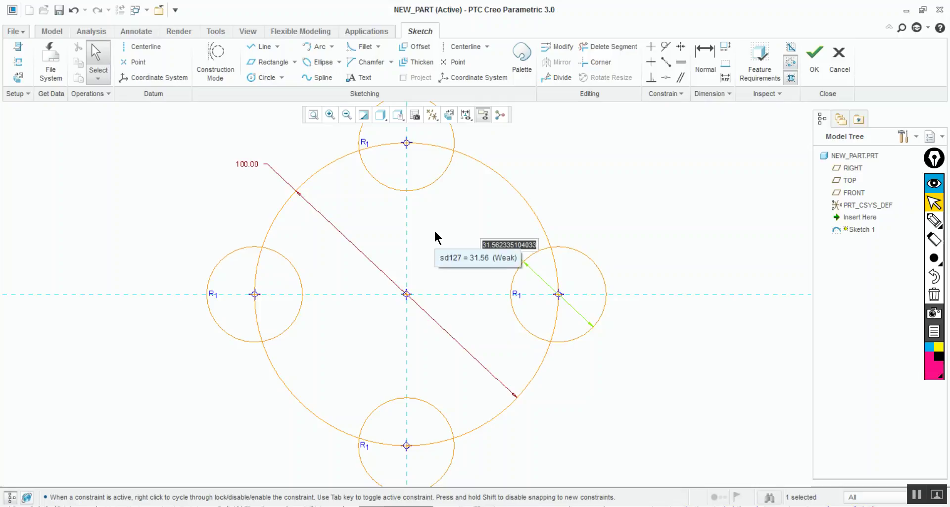
{"action": "type", "text": "30"}
{"action": "key", "text": "Return"}
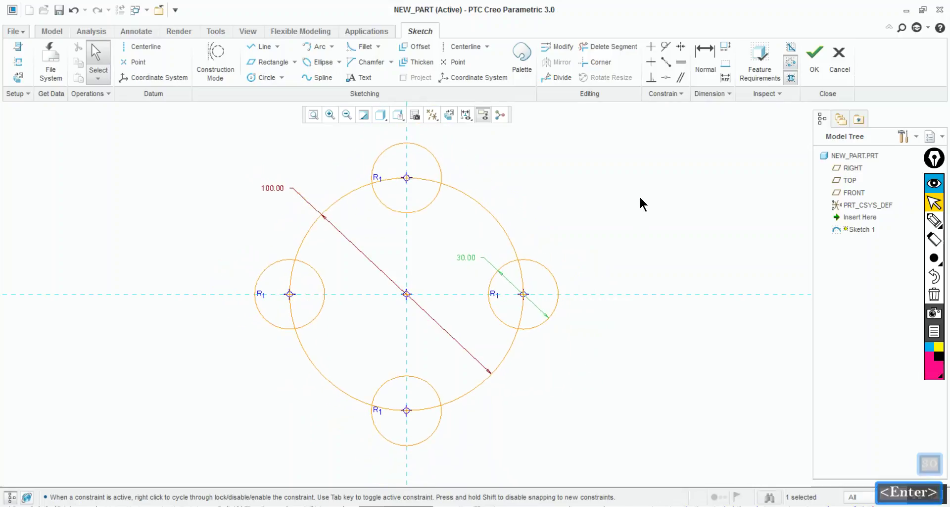
{"action": "left_click", "coordinate": [610, 224]}
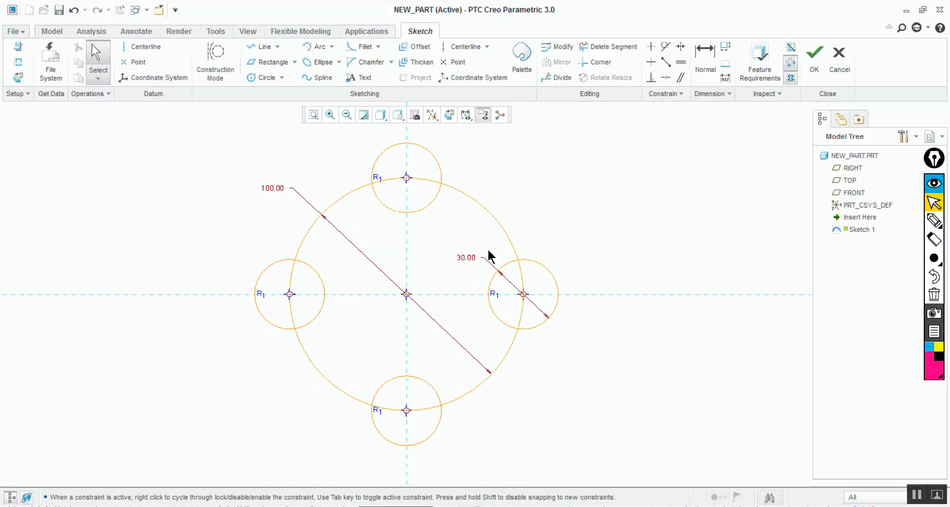
Step: Try a diameter of 60 on the four small circles and set it back to 30
{"action": "double_click", "coordinate": [465, 257]}
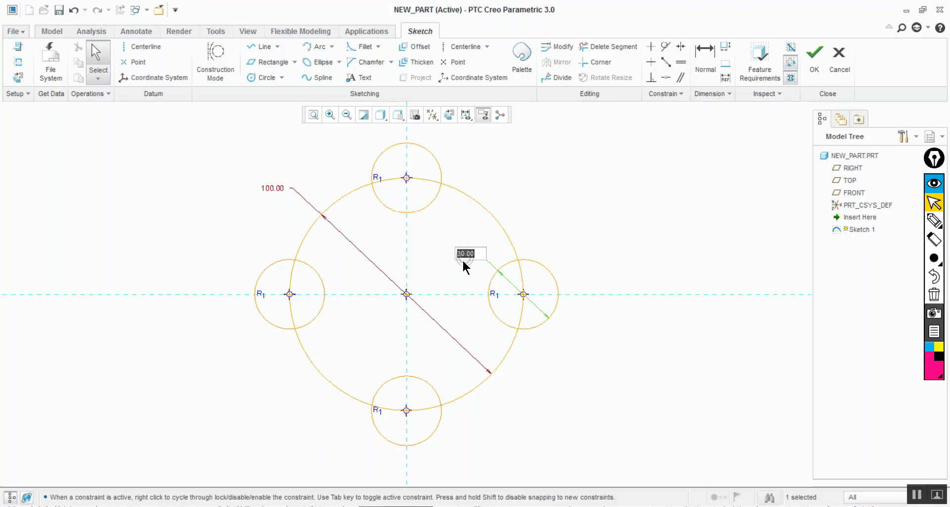
{"action": "type", "text": "60"}
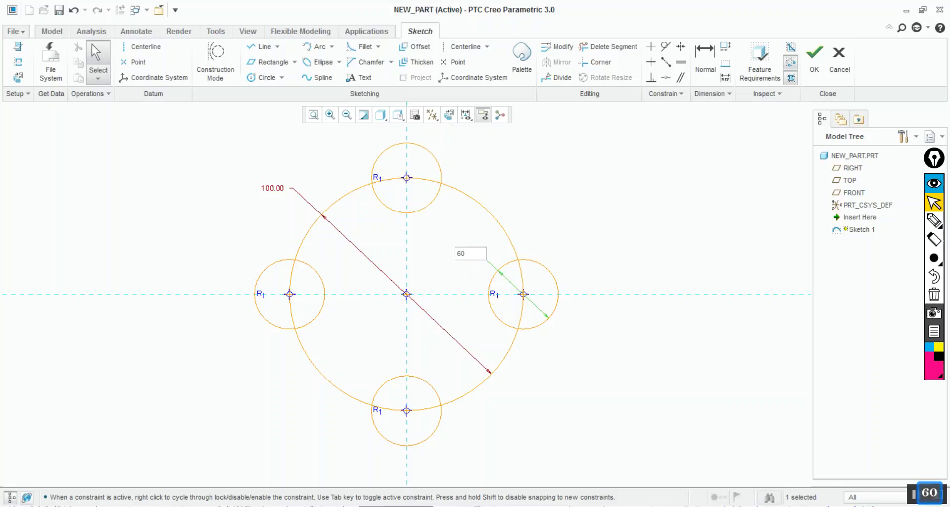
{"action": "key", "text": "Return"}
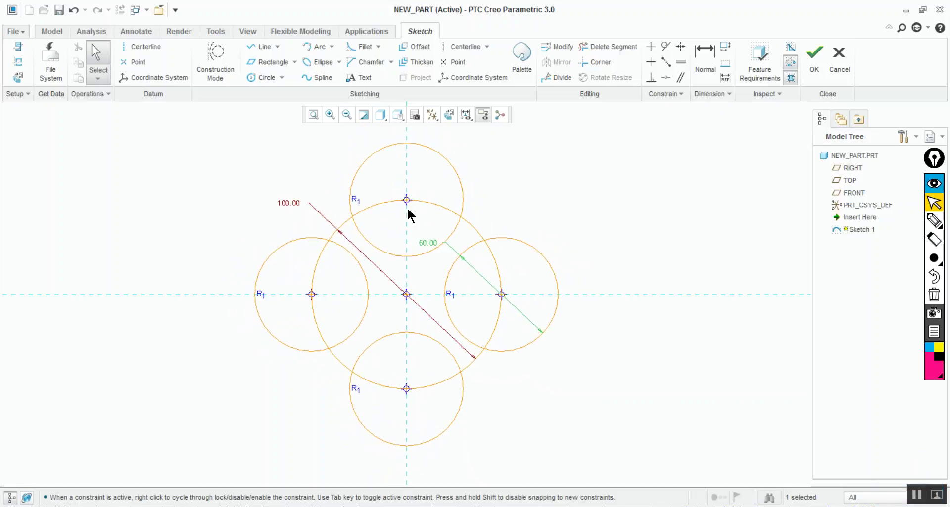
{"action": "double_click", "coordinate": [429, 244]}
{"action": "type", "text": "30"}
{"action": "key", "text": "Return"}
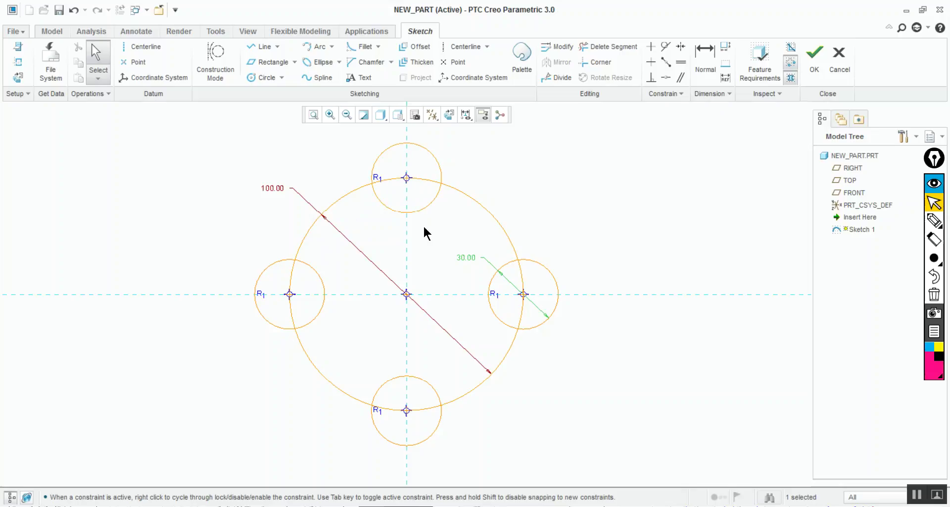
Step: Trim the overlapping inner arcs at all four small circles with Delete Segment, leaving one outer outline with four rounded lobes
{"action": "left_click", "coordinate": [606, 47]}
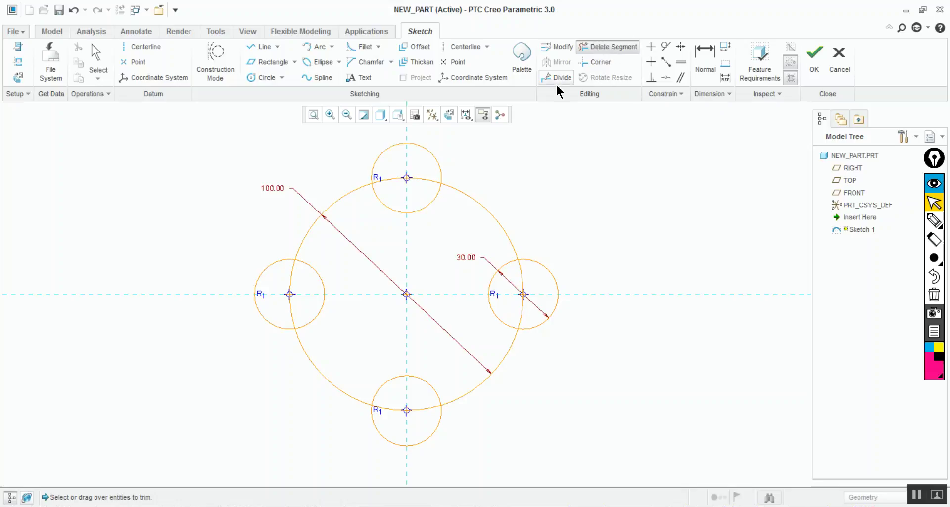
{"action": "mouse_move", "coordinate": [459, 231]}
{"action": "left_mouse_down"}
{"action": "mouse_move", "coordinate": [411, 201]}
{"action": "mouse_move", "coordinate": [411, 172]}
{"action": "left_mouse_up"}
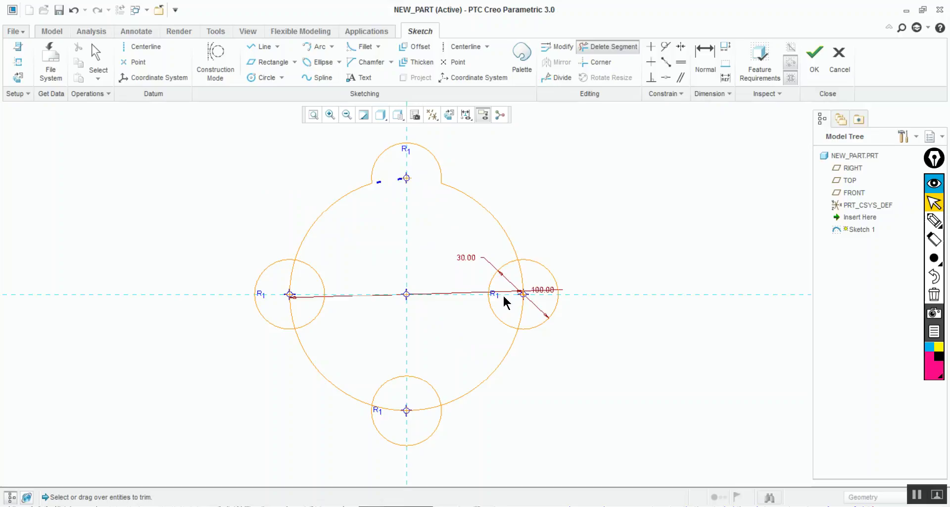
{"action": "left_click_drag", "start_coordinate": [530, 298], "coordinate": [524, 301]}
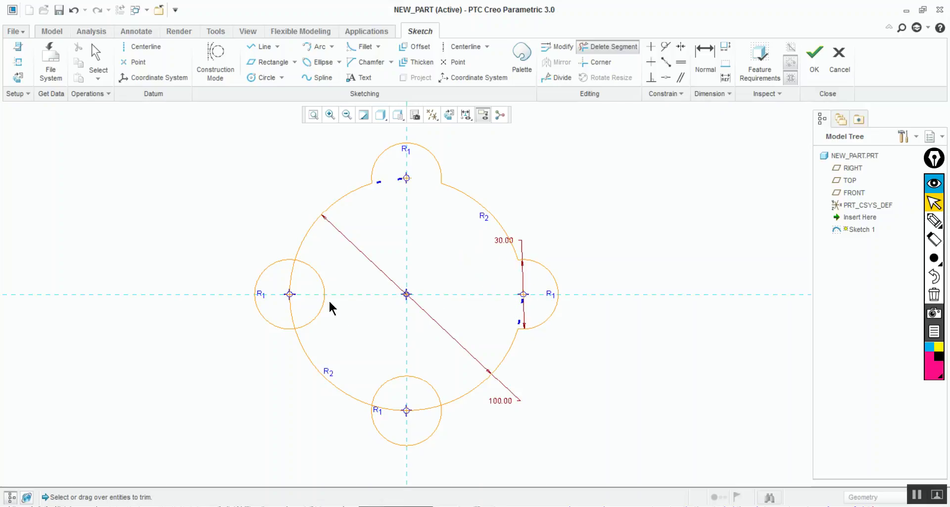
{"action": "mouse_move", "coordinate": [346, 256]}
{"action": "left_mouse_down"}
{"action": "mouse_move", "coordinate": [285, 285]}
{"action": "mouse_move", "coordinate": [313, 311]}
{"action": "left_mouse_up"}
{"action": "mouse_move", "coordinate": [374, 360]}
{"action": "left_mouse_down"}
{"action": "mouse_move", "coordinate": [399, 416]}
{"action": "mouse_move", "coordinate": [425, 407]}
{"action": "mouse_move", "coordinate": [424, 369]}
{"action": "left_mouse_up"}
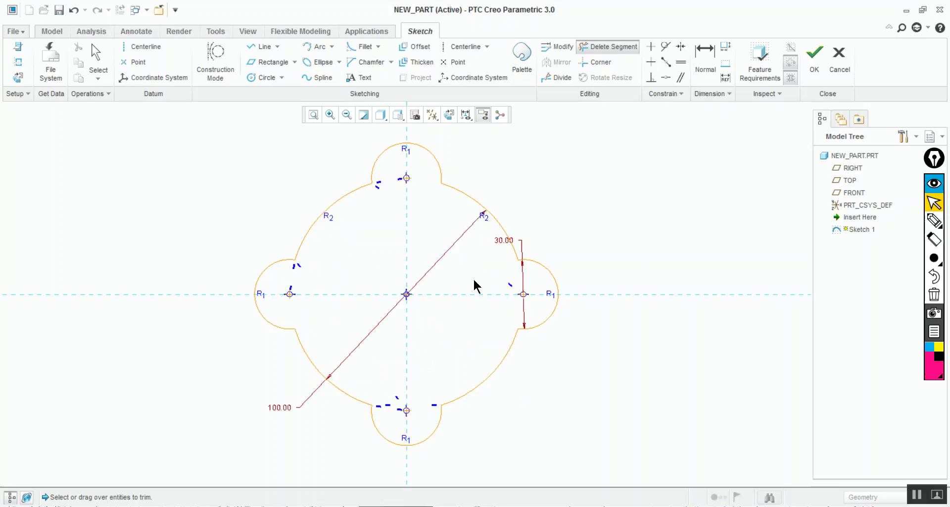
Step: Sketch a circle about 76 in diameter inside the lobed outline, centred on the reference axes' intersection
{"action": "left_click", "coordinate": [260, 78]}
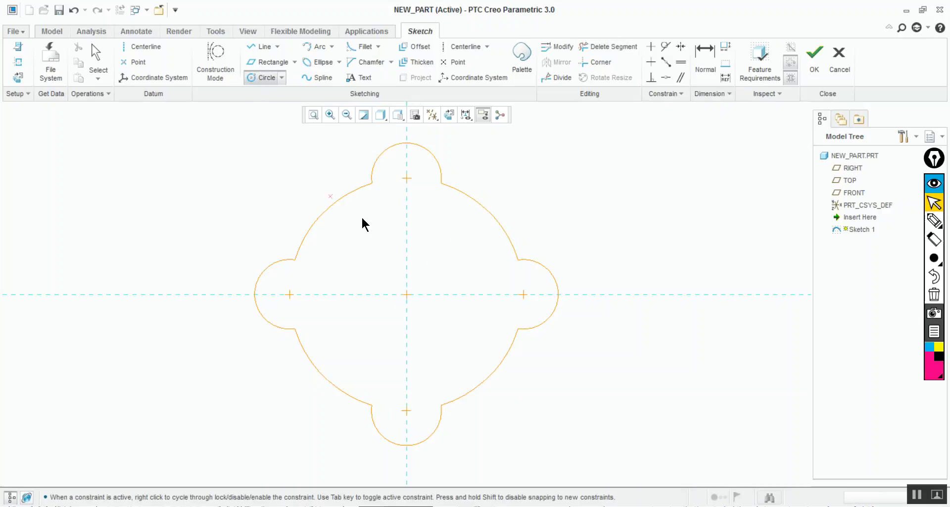
{"action": "left_click", "coordinate": [407, 294]}
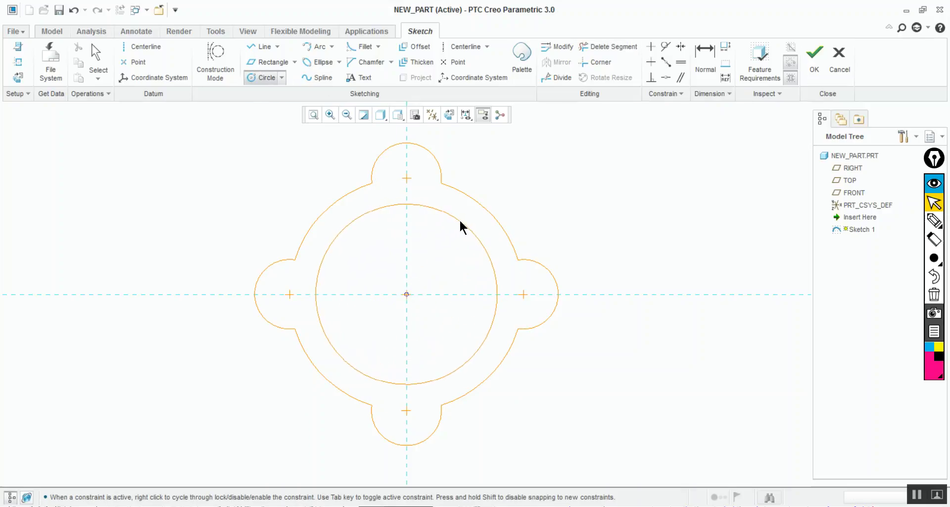
{"action": "left_click", "coordinate": [460, 226]}
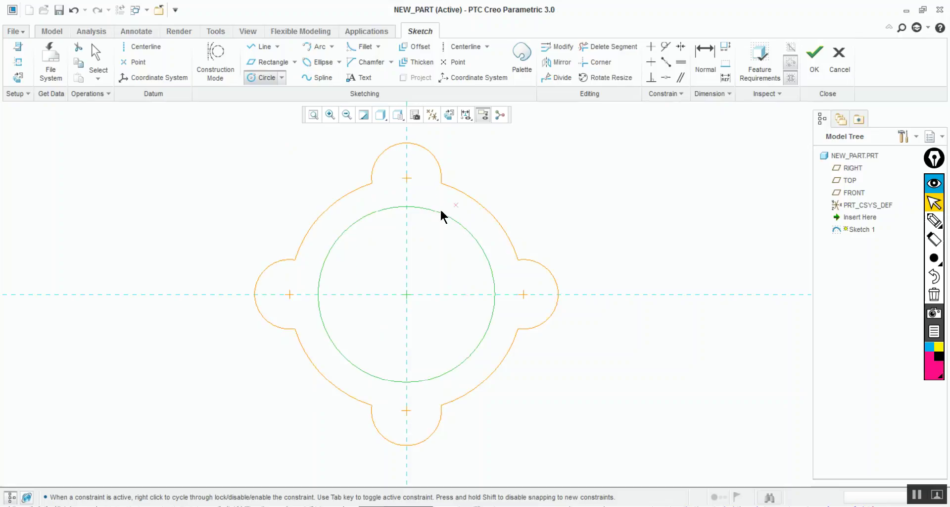
{"action": "left_click", "coordinate": [96, 55]}
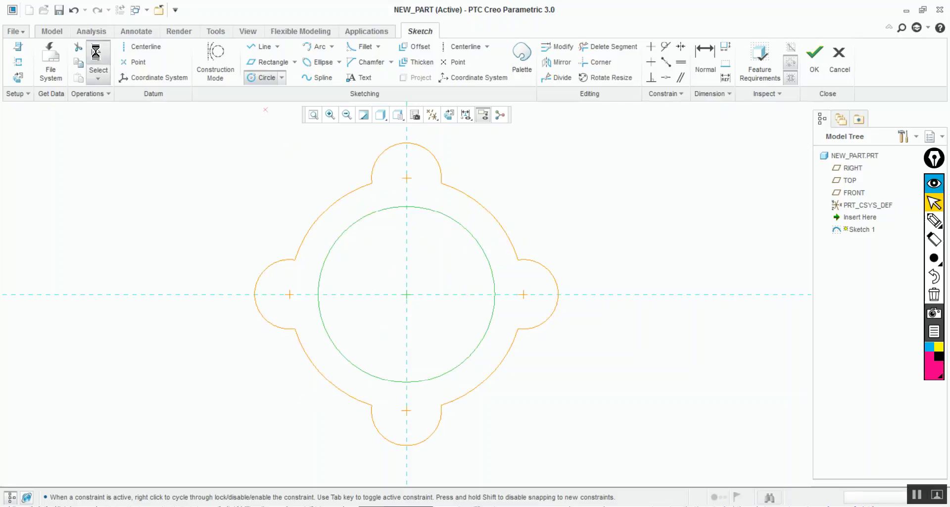
Step: Move the inner circle's diameter dimension to the lower left of the outline and set it to 75
{"action": "left_click_drag", "start_coordinate": [295, 209], "coordinate": [299, 369]}
{"action": "double_click", "coordinate": [282, 366]}
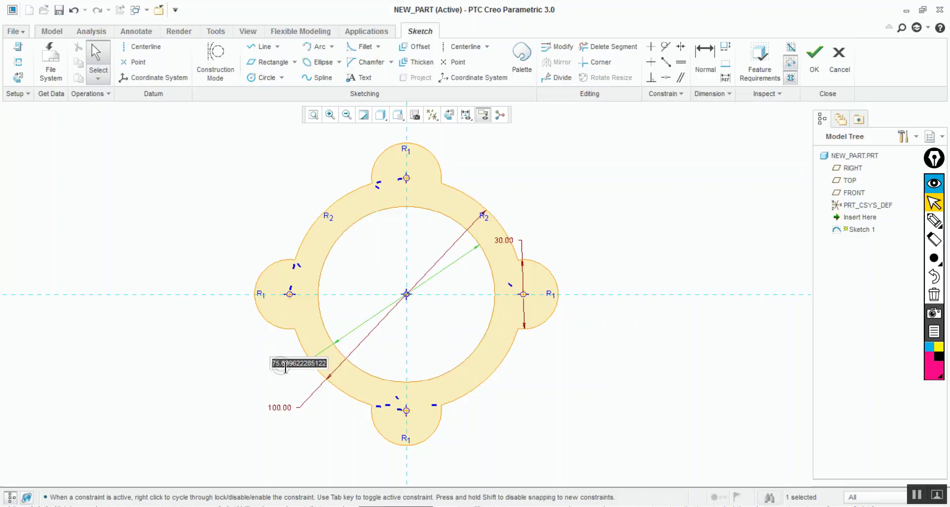
{"action": "type", "text": "75"}
{"action": "key", "text": "Return"}
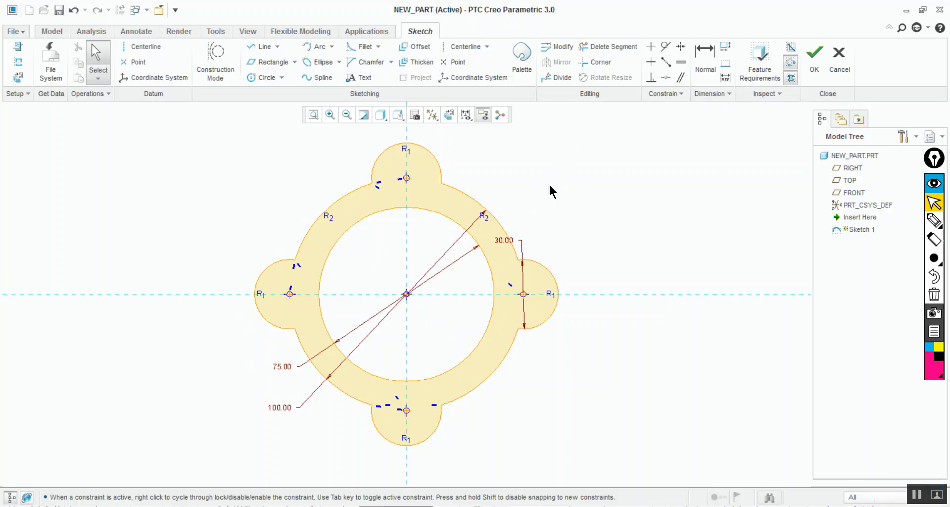
Step: Mark up the sketch by hand with a sloping line from the centre, 45° and 90° angle marks, and a small circle on the ring
{"action": "left_click", "coordinate": [262, 78]}
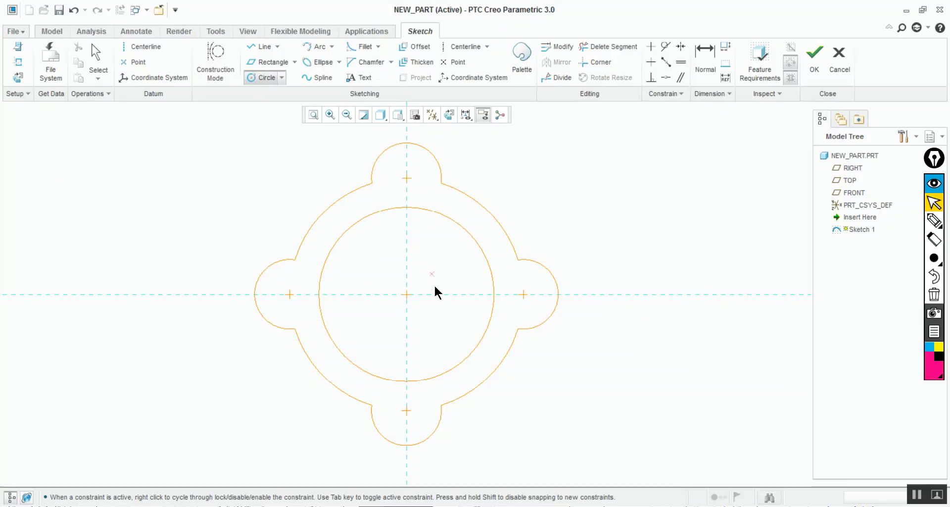
{"action": "left_click", "coordinate": [935, 220]}
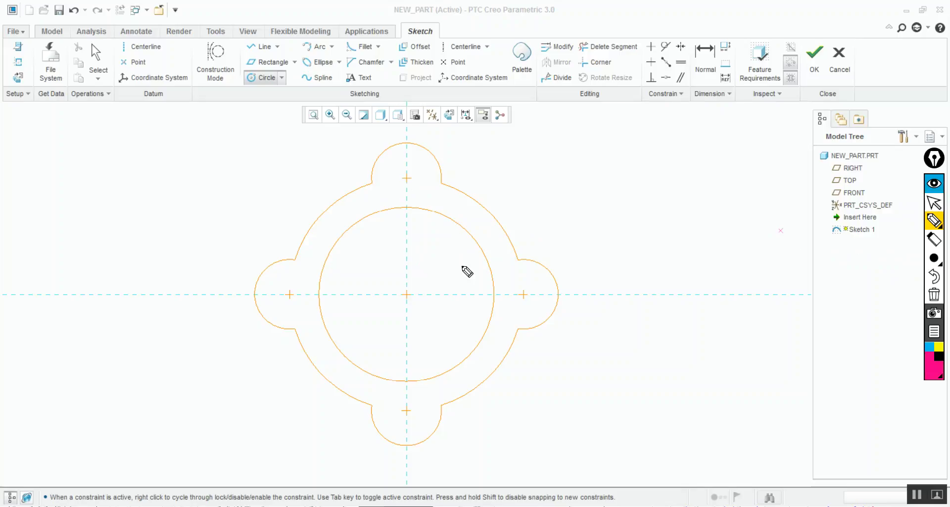
{"action": "left_click_drag", "start_coordinate": [406, 279], "coordinate": [422, 296]}
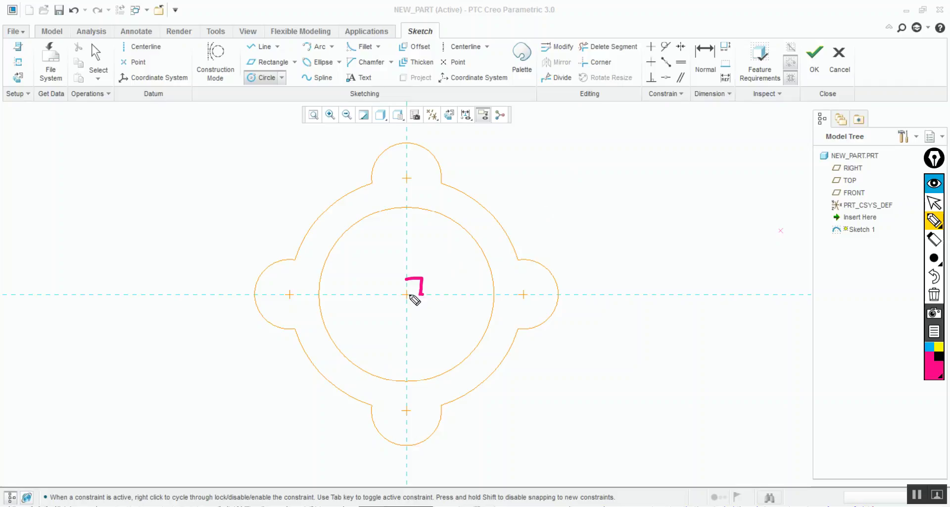
{"action": "mouse_move", "coordinate": [410, 292]}
{"action": "left_mouse_down"}
{"action": "mouse_move", "coordinate": [490, 213]}
{"action": "mouse_move", "coordinate": [515, 170]}
{"action": "left_mouse_up"}
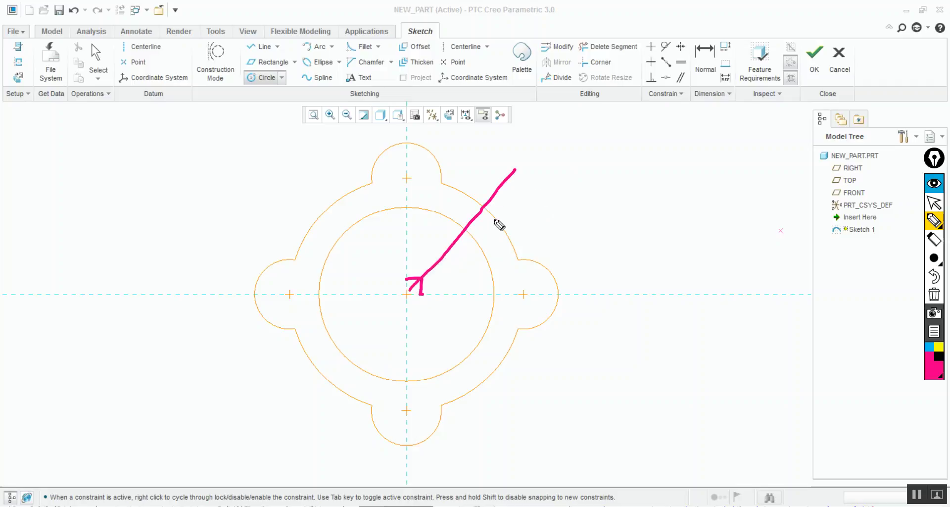
{"action": "mouse_move", "coordinate": [436, 265]}
{"action": "left_mouse_down"}
{"action": "mouse_move", "coordinate": [452, 295]}
{"action": "mouse_move", "coordinate": [485, 253]}
{"action": "left_mouse_up"}
{"action": "mouse_move", "coordinate": [417, 248]}
{"action": "left_mouse_down"}
{"action": "mouse_move", "coordinate": [413, 262]}
{"action": "mouse_move", "coordinate": [424, 250]}
{"action": "left_mouse_up"}
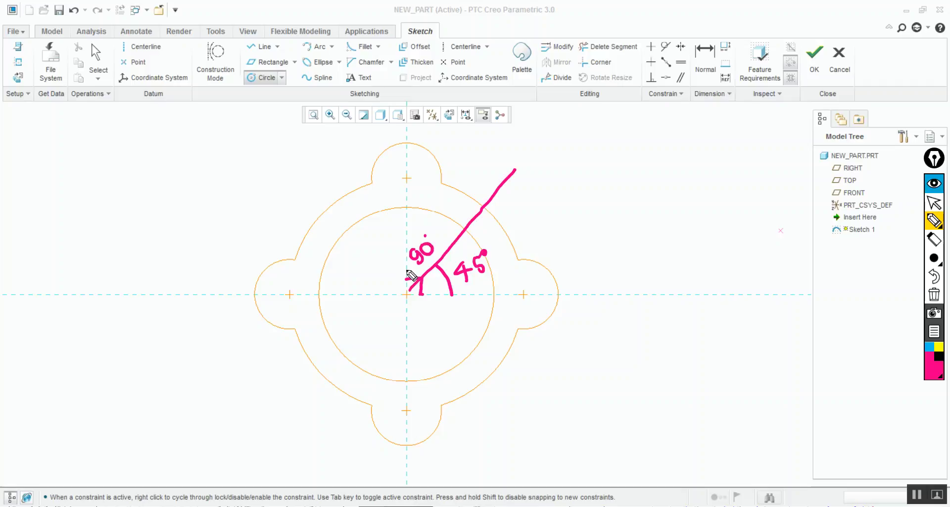
{"action": "left_click_drag", "start_coordinate": [407, 269], "coordinate": [438, 294]}
{"action": "mouse_move", "coordinate": [461, 216]}
{"action": "left_mouse_down"}
{"action": "mouse_move", "coordinate": [484, 219]}
{"action": "mouse_move", "coordinate": [470, 205]}
{"action": "left_mouse_up"}
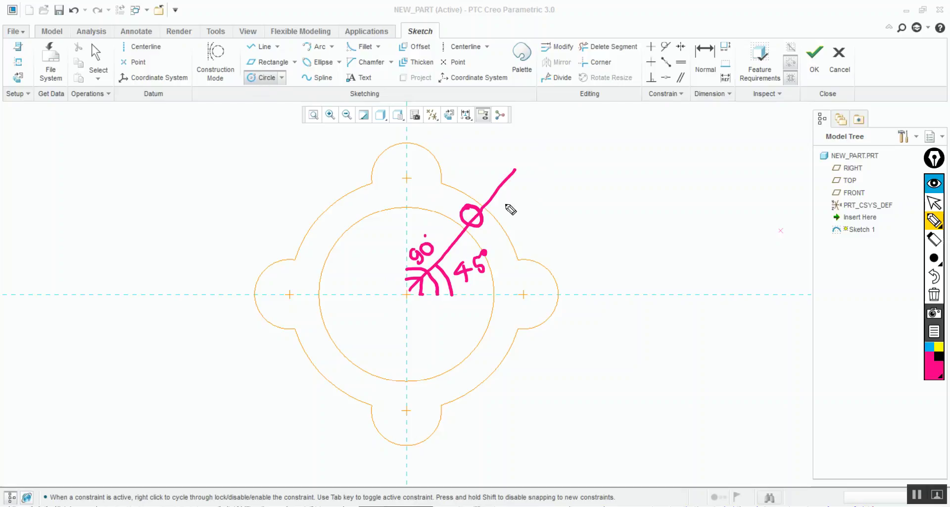
Step: Write a circled number 1 by hand beside the upper right of the profile and return to normal pointing
{"action": "left_click_drag", "start_coordinate": [647, 138], "coordinate": [650, 150]}
{"action": "mouse_move", "coordinate": [659, 132]}
{"action": "left_mouse_down"}
{"action": "mouse_move", "coordinate": [641, 143]}
{"action": "mouse_move", "coordinate": [644, 130]}
{"action": "left_mouse_up"}
{"action": "key", "text": "ctrl+shift+1"}
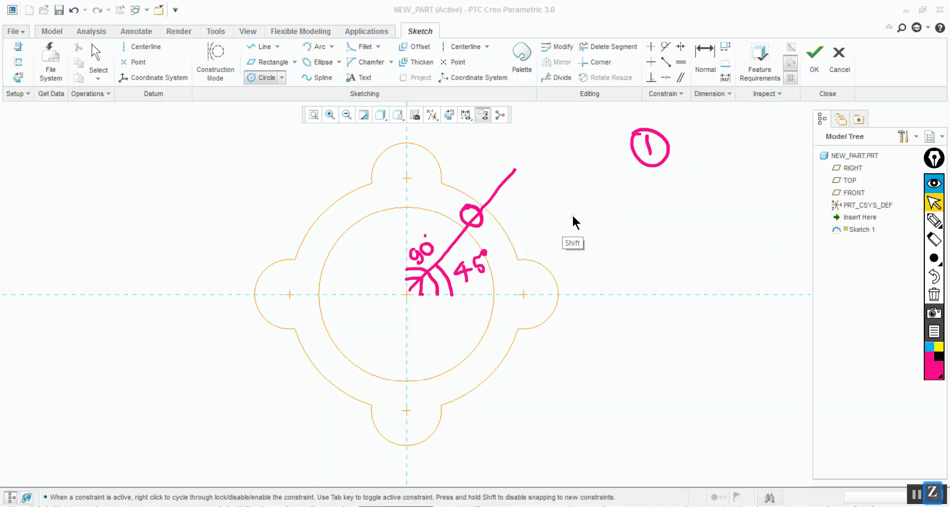
Step: Sketch a small circle about 8.4 in diameter within the ring's upper-left quadrant, between the inner circle and the outer outline
{"action": "left_click", "coordinate": [272, 77]}
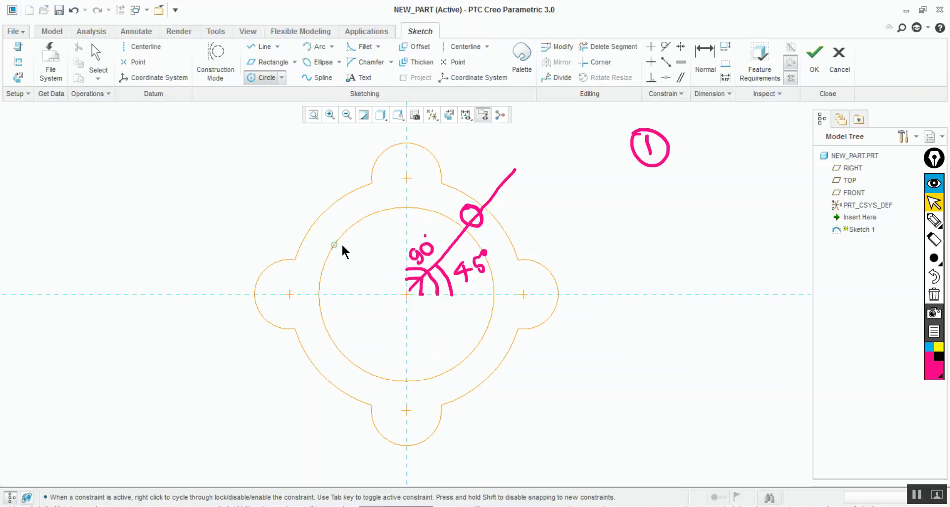
{"action": "key", "text": "ctrl+shift+a"}
{"action": "left_click", "coordinate": [169, 470]}
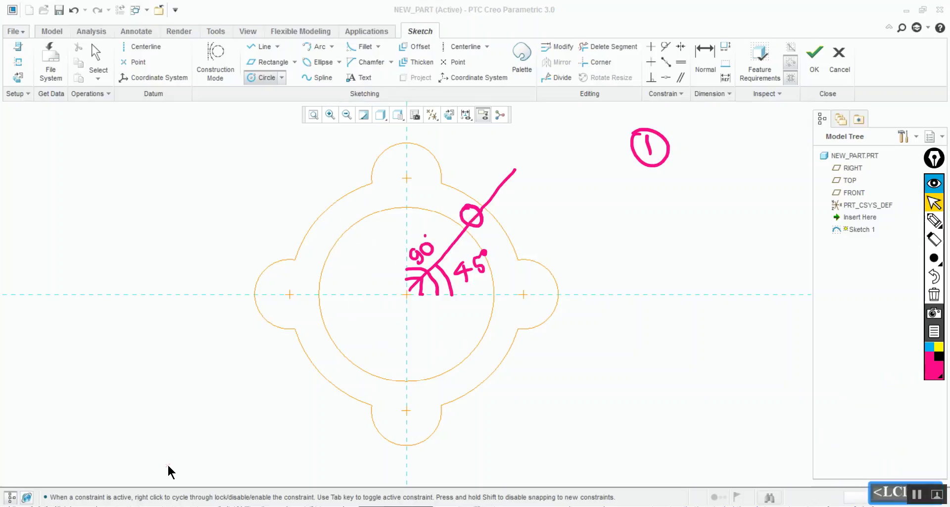
{"action": "left_click", "coordinate": [329, 226]}
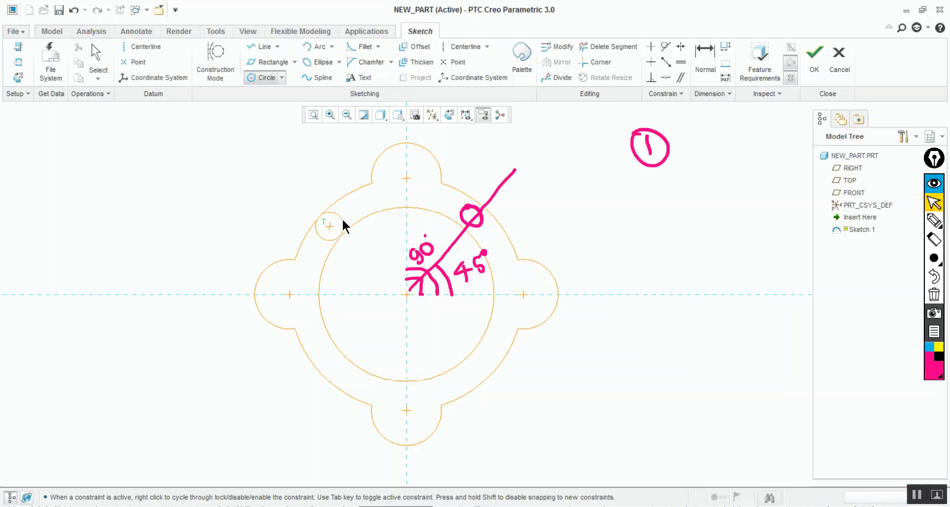
{"action": "left_click", "coordinate": [339, 222]}
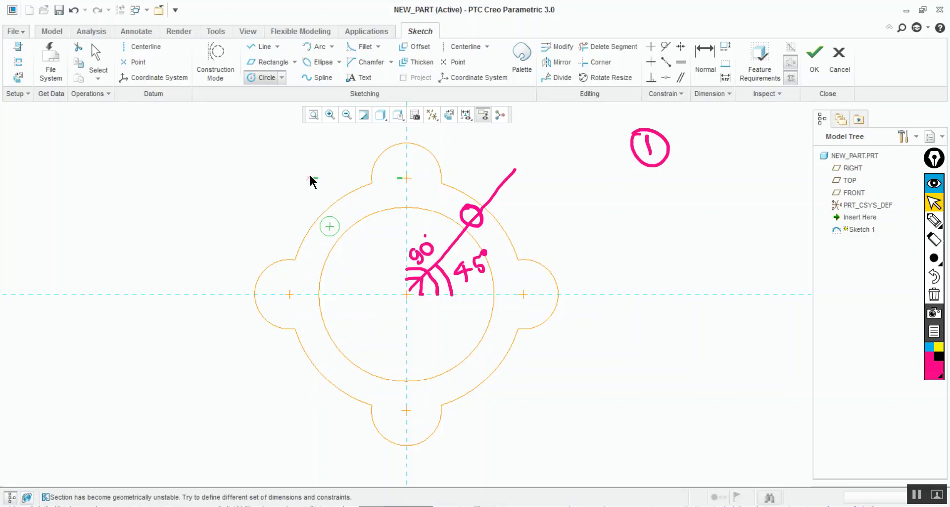
{"action": "middle_click", "coordinate": [231, 183]}
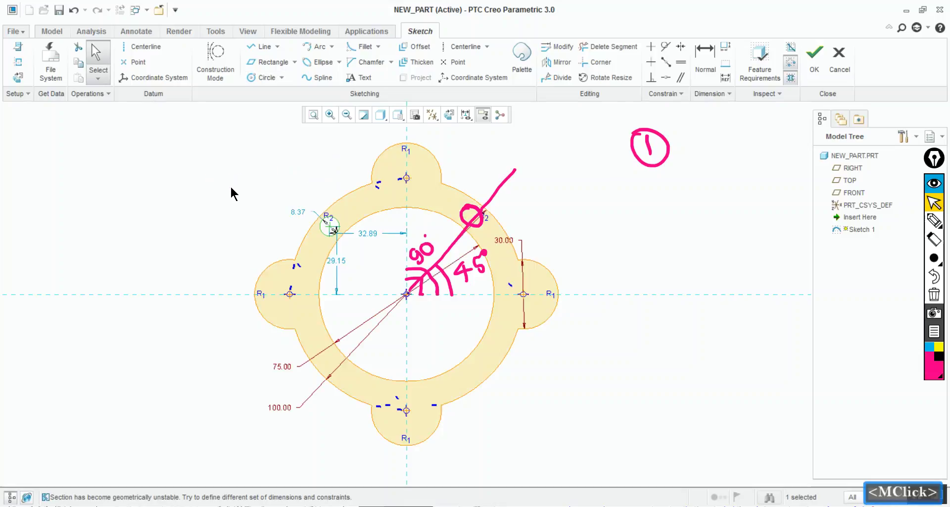
Step: Set the diameter of the small circle in the ring's upper-left quadrant to 6
{"action": "double_click", "coordinate": [297, 212]}
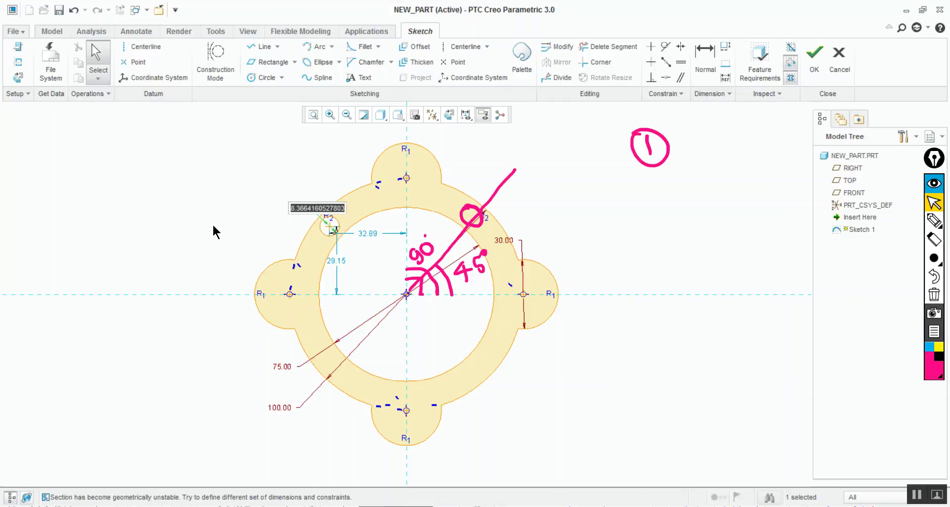
{"action": "type", "text": "5"}
{"action": "key", "text": "BackSpace"}
{"action": "type", "text": "6"}
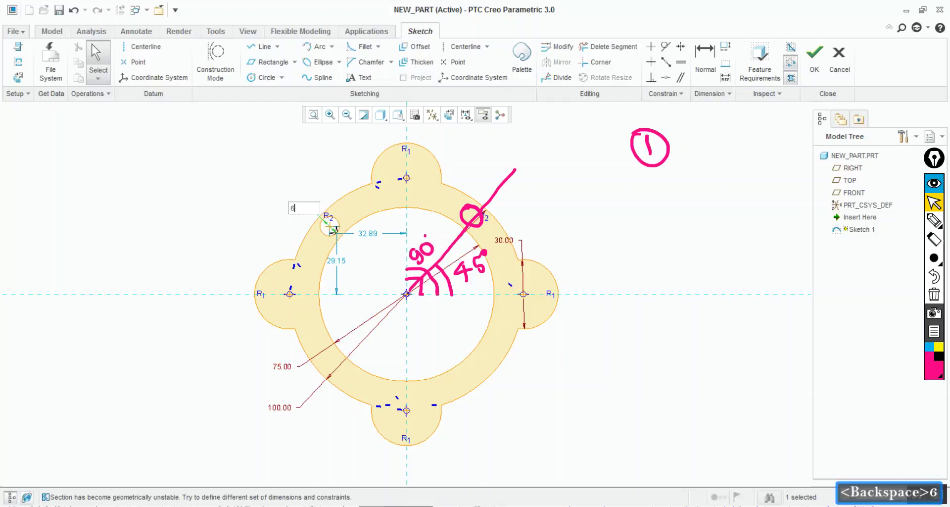
{"action": "key", "text": "Return"}
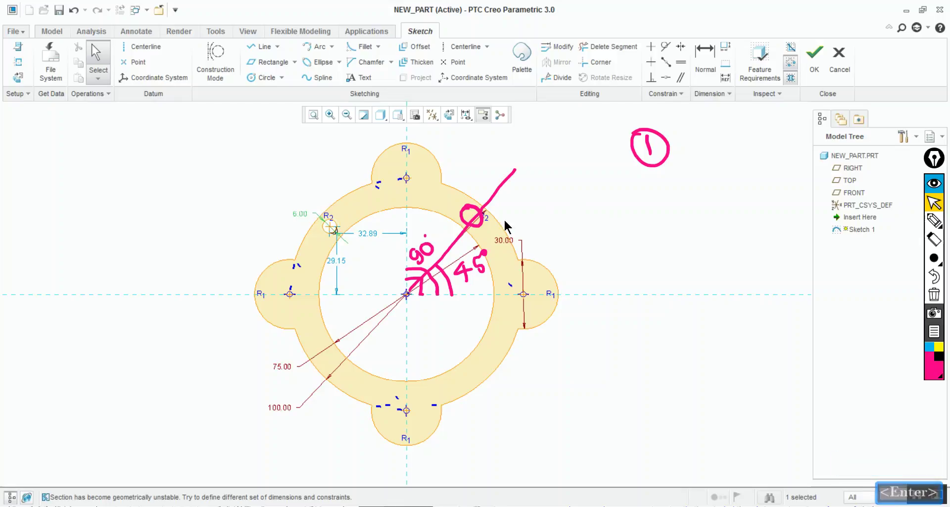
{"action": "left_click", "coordinate": [573, 198]}
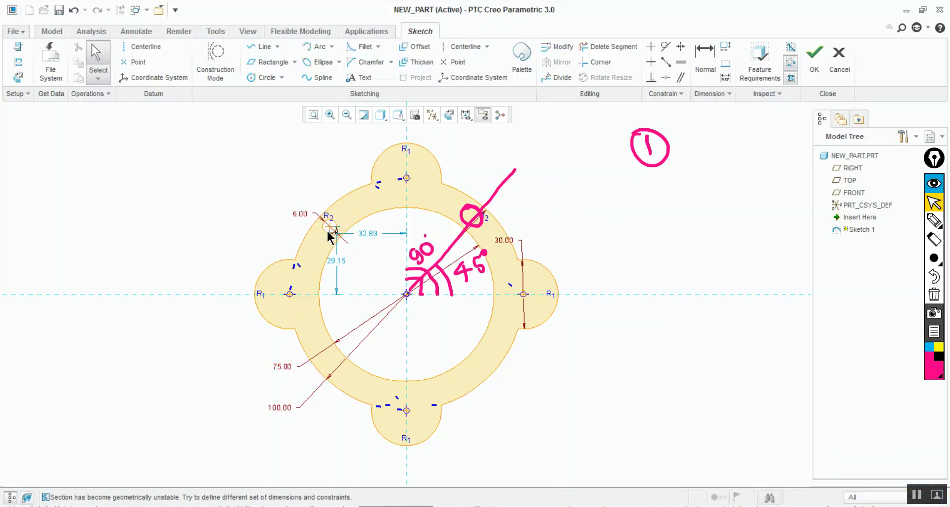
Step: Draw a line from the small circle's centre to the intersection of the reference axes
{"action": "key", "text": "ctrl+shift"}
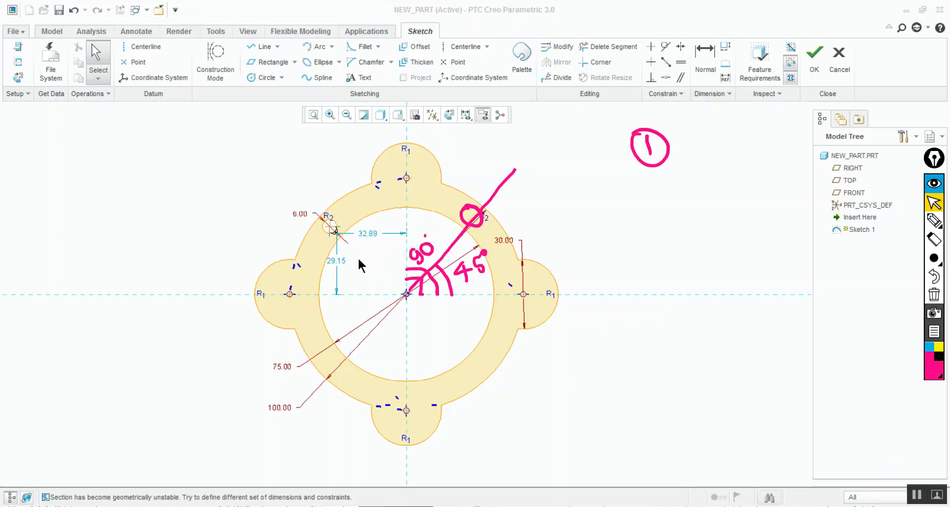
{"action": "left_click", "coordinate": [257, 47]}
{"action": "left_click", "coordinate": [330, 226]}
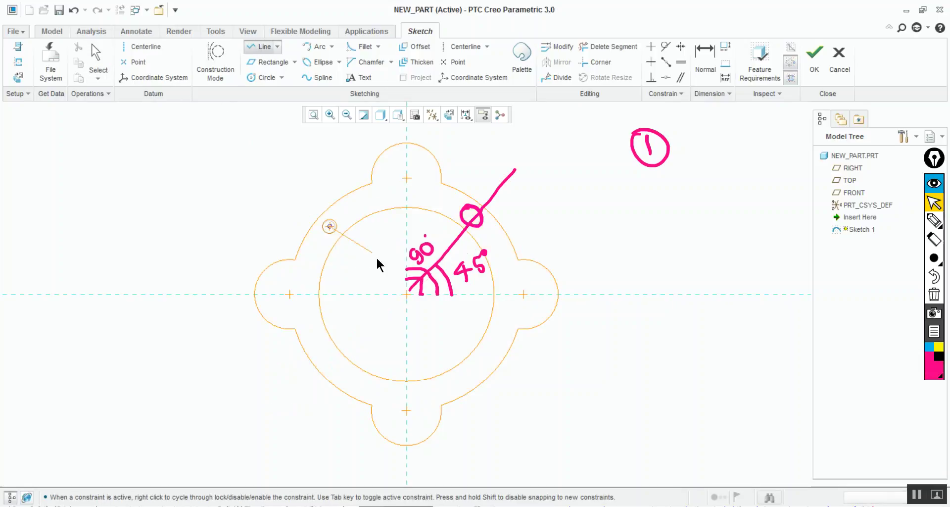
{"action": "left_click", "coordinate": [406, 294]}
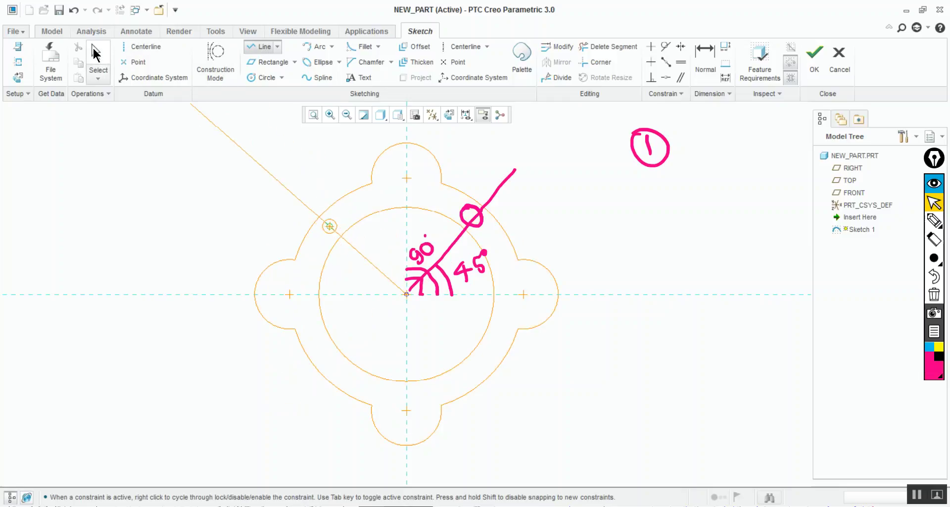
{"action": "left_click", "coordinate": [97, 62]}
{"action": "left_click", "coordinate": [368, 255]}
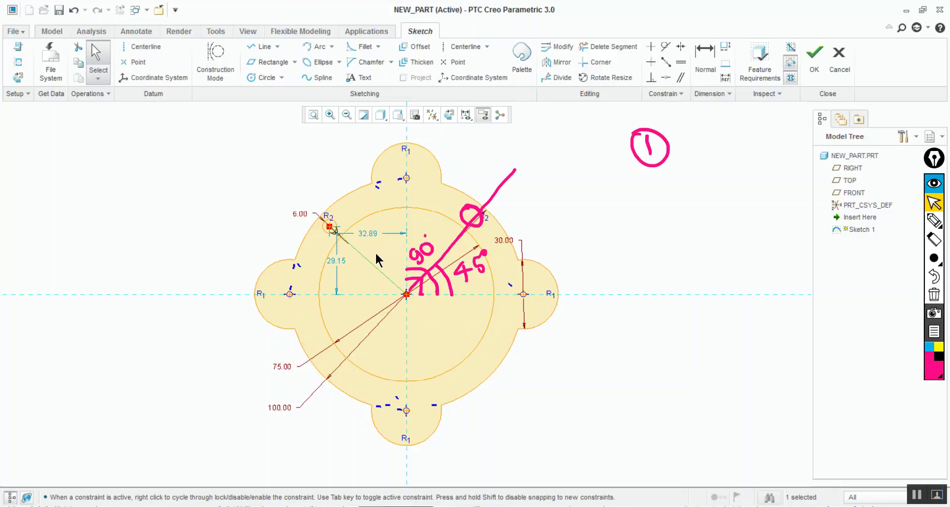
Step: Move the small circle's vertical position dimension clear of the line, and dimension the line's length as 45
{"action": "middle_click_drag", "start_coordinate": [376, 251], "coordinate": [401, 366], "text": "ctrl"}
{"action": "left_click_drag", "start_coordinate": [354, 197], "coordinate": [341, 141]}
{"action": "left_click_drag", "start_coordinate": [217, 299], "coordinate": [174, 304]}
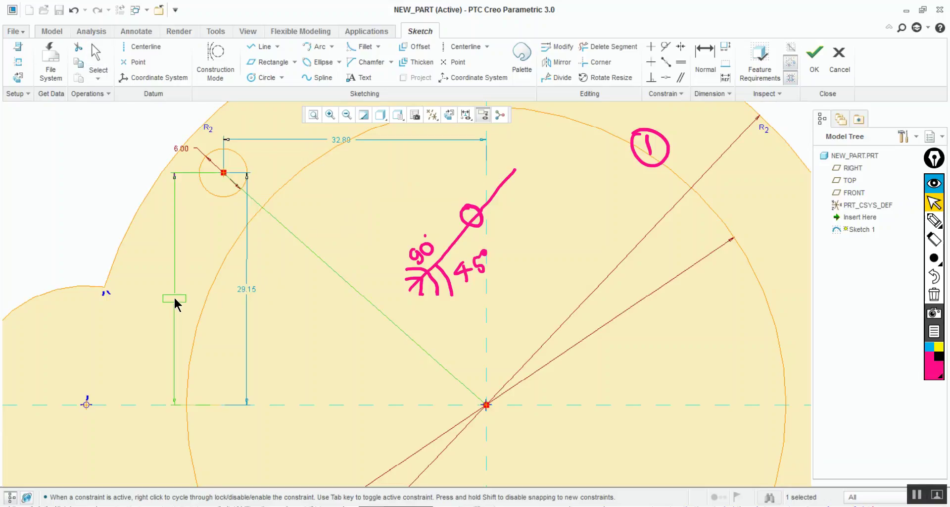
{"action": "left_click", "coordinate": [703, 65]}
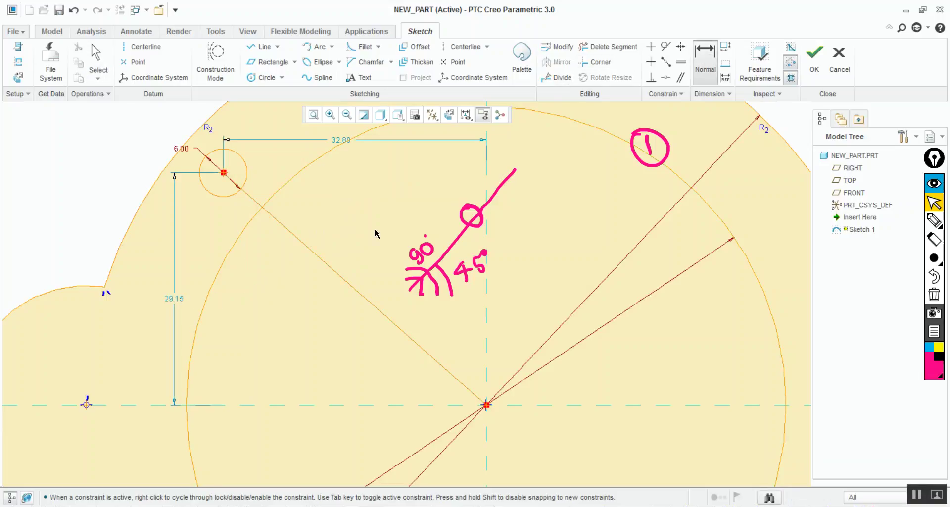
{"action": "middle_click", "coordinate": [297, 280]}
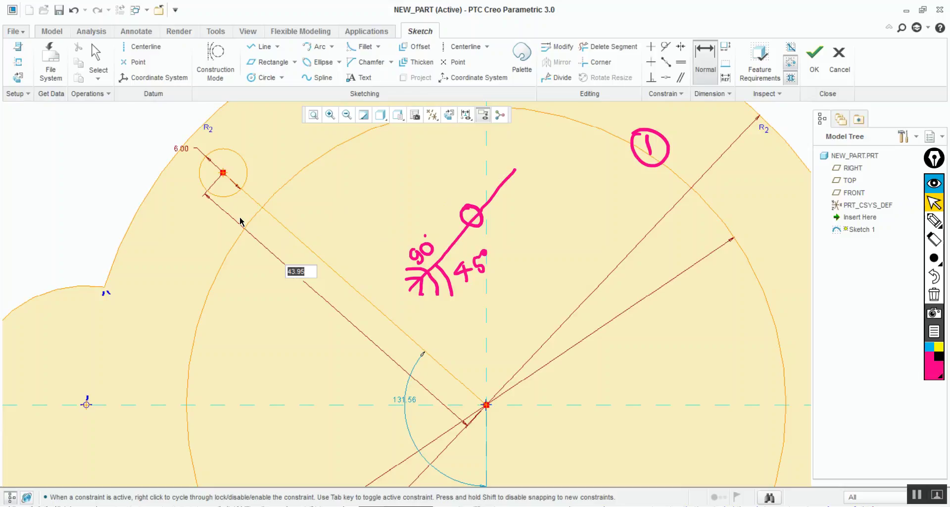
{"action": "type", "text": "45"}
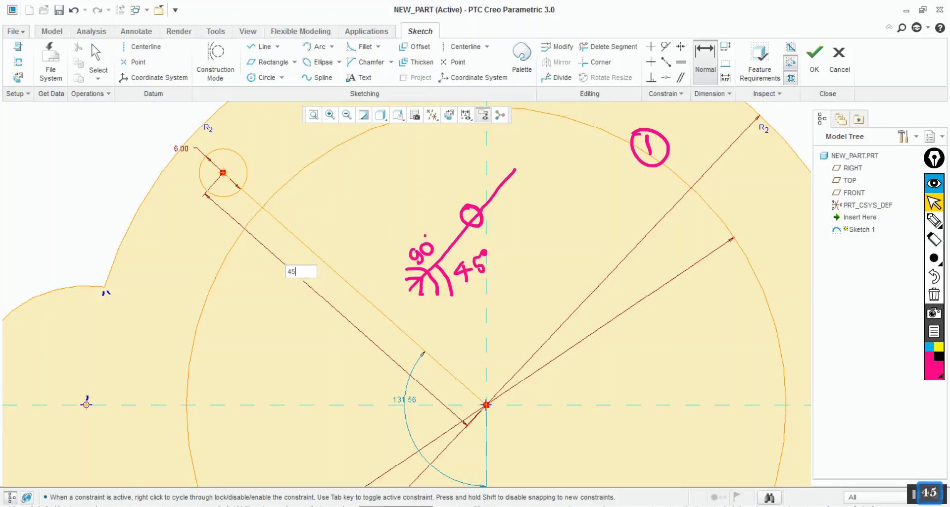
{"action": "key", "text": "Return"}
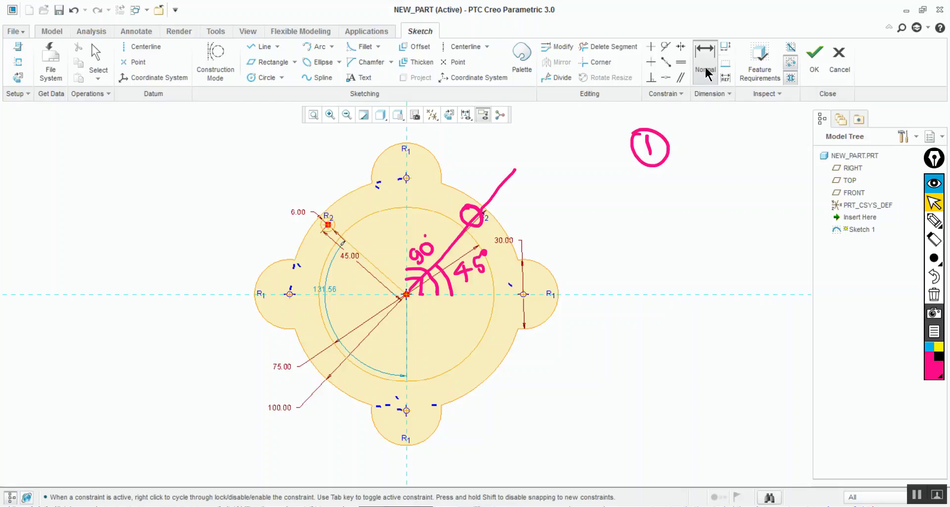
Step: Dimension the angle between the line and the horizontal reference axis and set it to 45 degrees
{"action": "left_click", "coordinate": [375, 267]}
{"action": "left_click", "coordinate": [352, 294]}
{"action": "middle_click", "coordinate": [357, 279]}
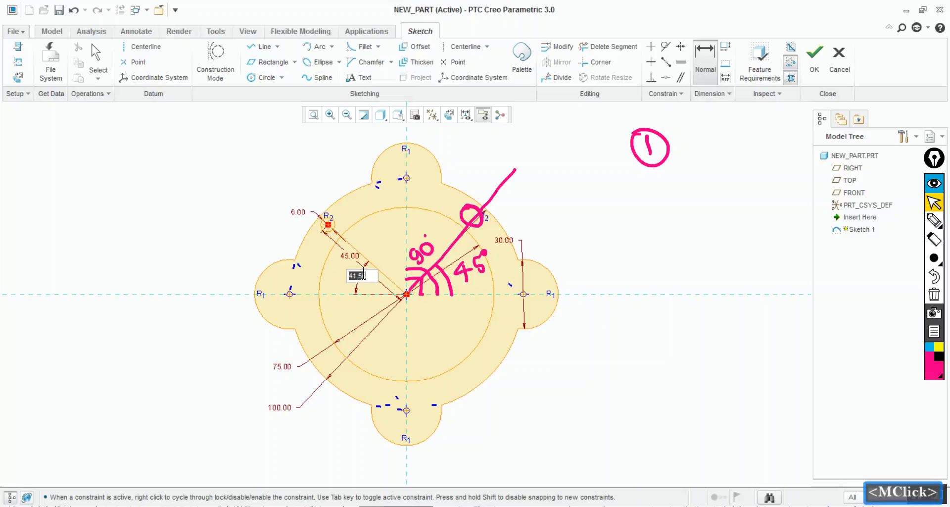
{"action": "type", "text": "45"}
{"action": "key", "text": "Return"}
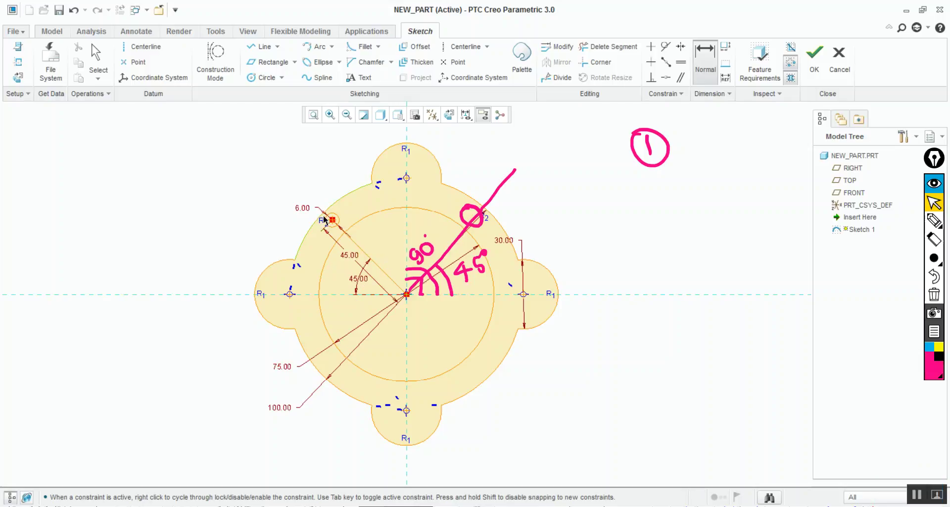
Step: Try a length of 42 for the line to the small circle, and set it to 43
{"action": "double_click", "coordinate": [351, 255]}
{"action": "type", "text": "42"}
{"action": "key", "text": "Return"}
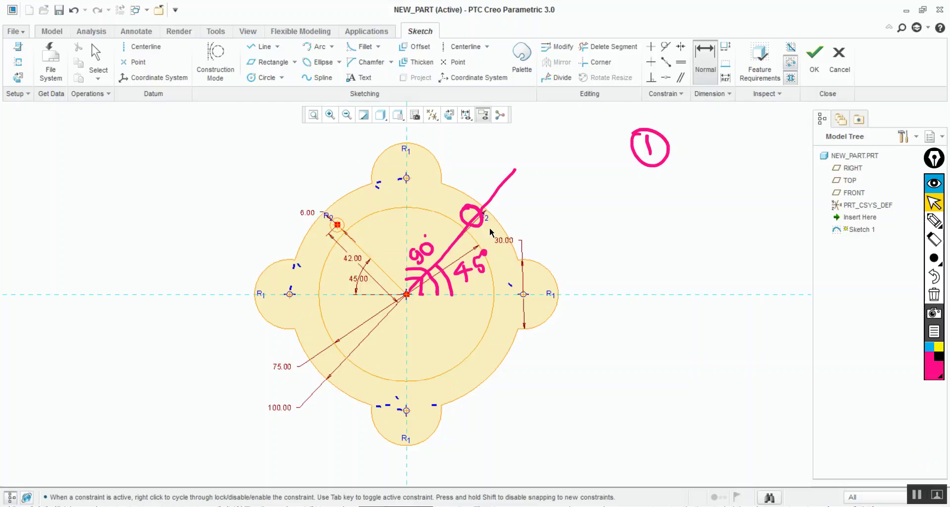
{"action": "double_click", "coordinate": [354, 262]}
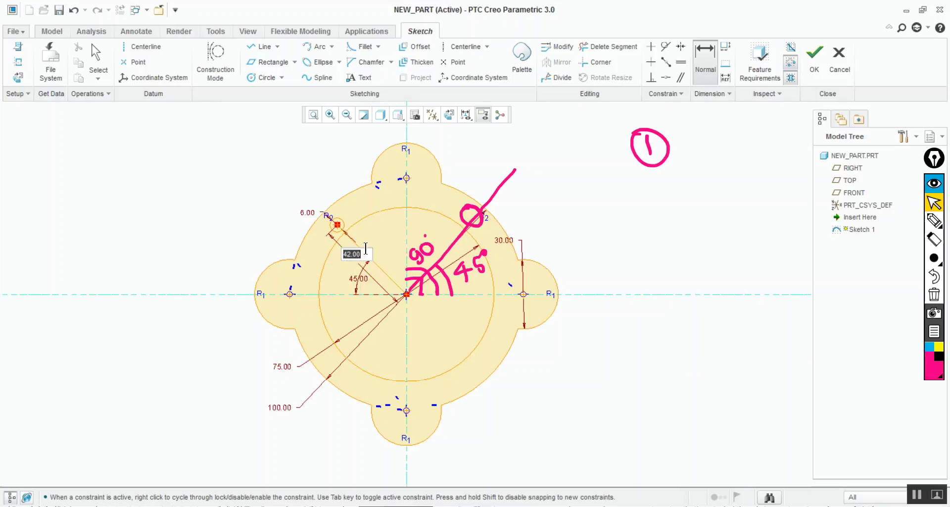
{"action": "type", "text": "43"}
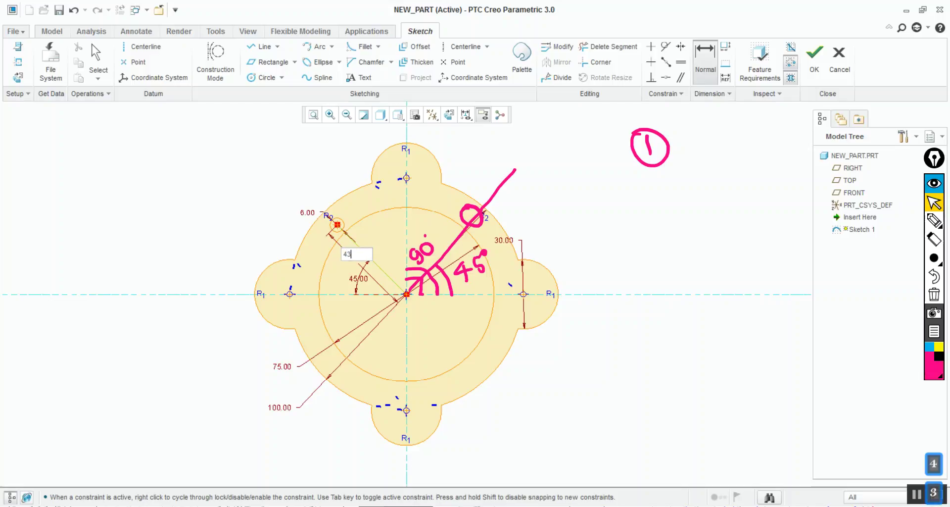
{"action": "key", "text": "Return"}
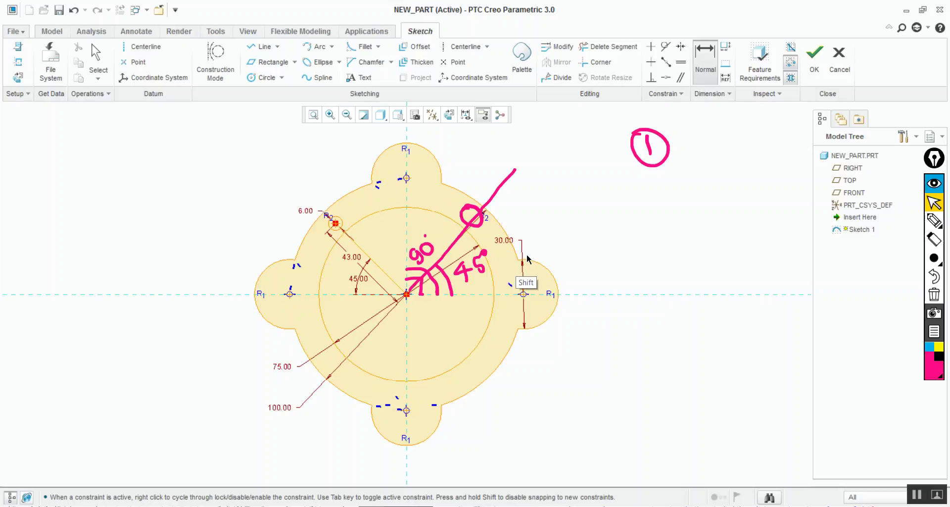
Step: Write a circled number 2 by hand below the circled 1 and return to normal pointing
{"action": "key", "text": "ctrl+F2"}
{"action": "left_click_drag", "start_coordinate": [646, 197], "coordinate": [651, 218]}
{"action": "mouse_move", "coordinate": [644, 179]}
{"action": "left_mouse_down"}
{"action": "mouse_move", "coordinate": [638, 218]}
{"action": "mouse_move", "coordinate": [606, 203]}
{"action": "left_mouse_up"}
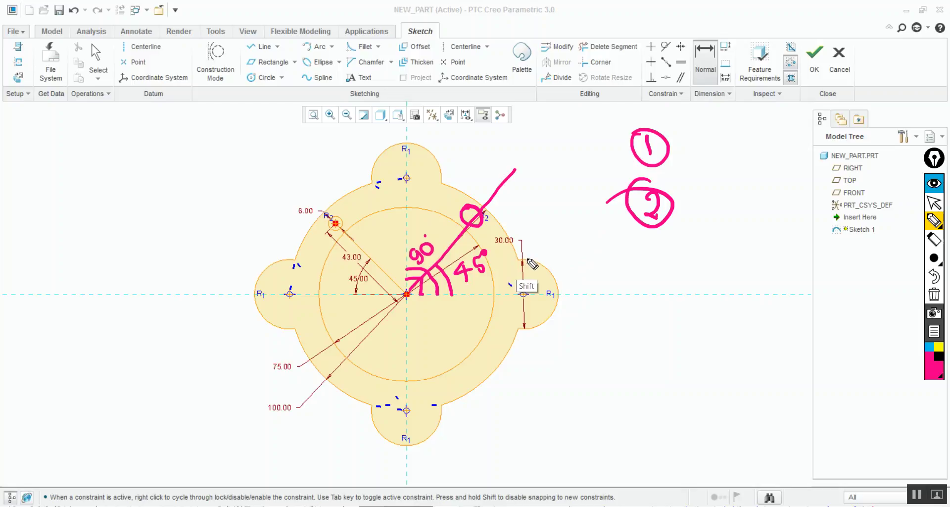
{"action": "key", "text": "ctrl+F1"}
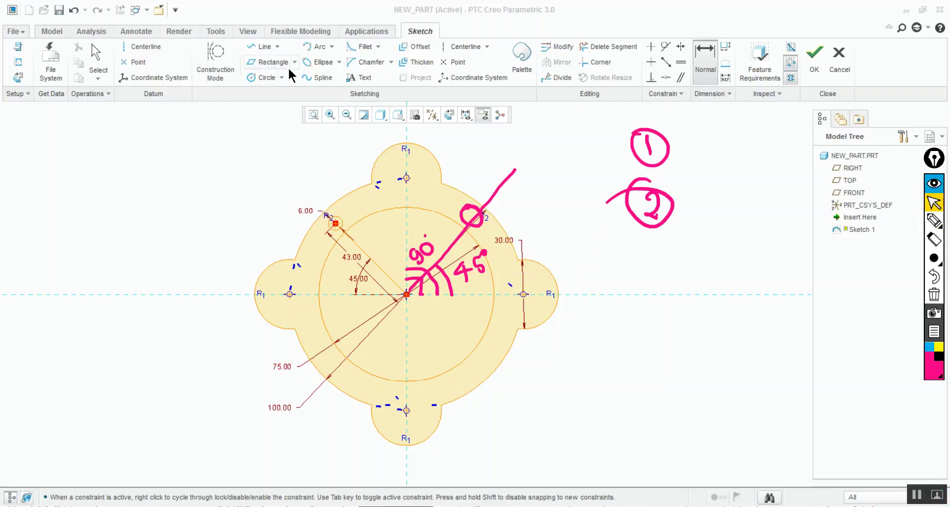
Step: Sketch a second small circle in the ring's lower-left quadrant, with a radius equal to that of the 6-diameter circle
{"action": "left_click", "coordinate": [258, 77]}
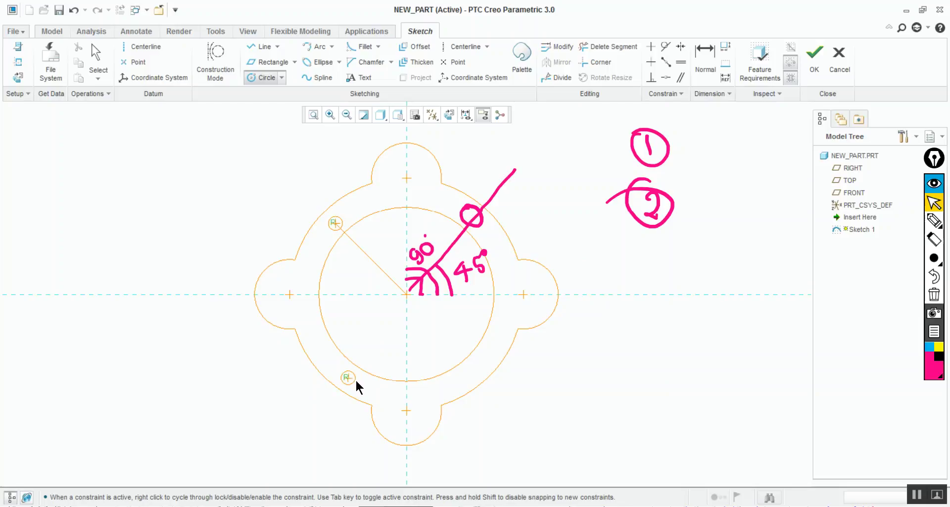
{"action": "left_click", "coordinate": [356, 380]}
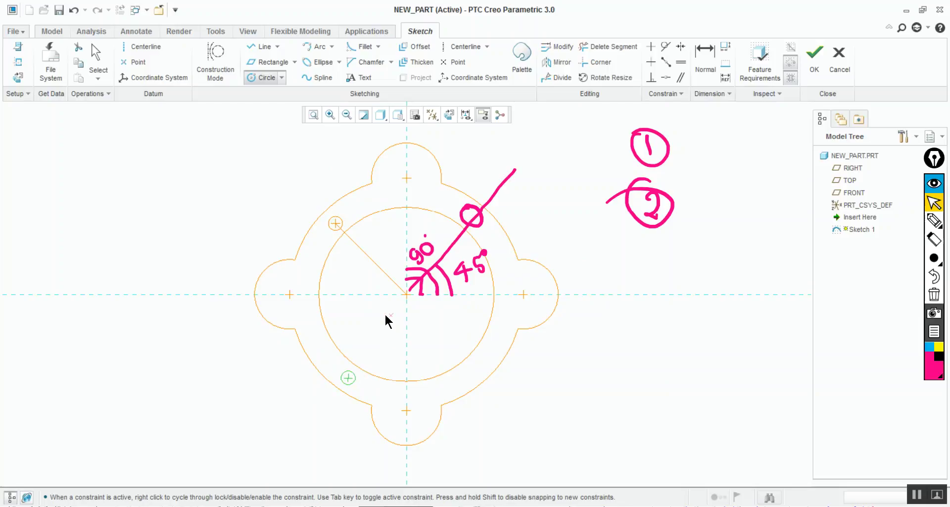
Step: Sketch a circle centred on the ring's centre and passing through the centre of the lower-left small circle
{"action": "middle_click", "coordinate": [423, 334]}
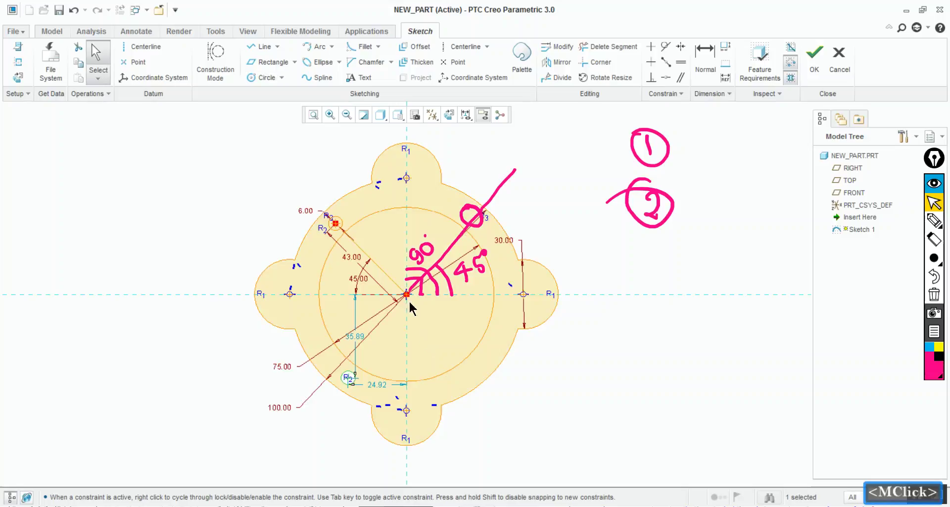
{"action": "left_click", "coordinate": [262, 78]}
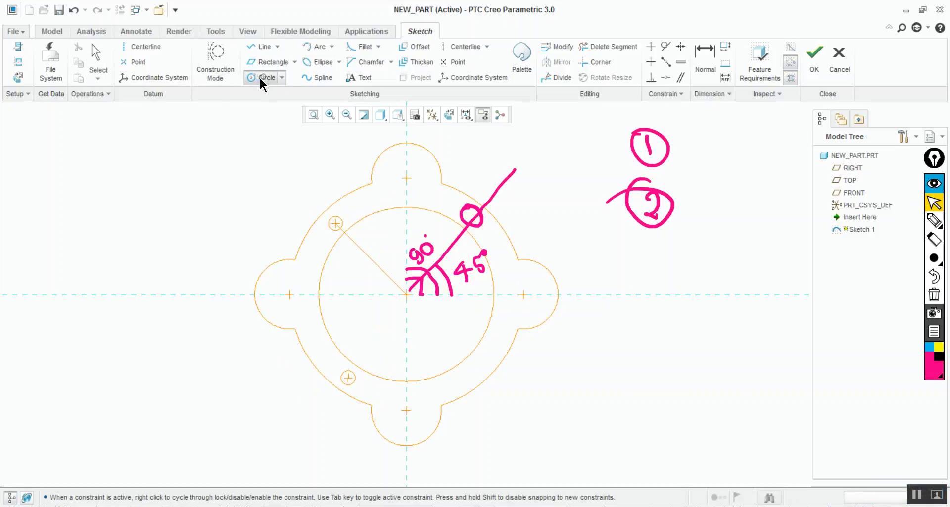
{"action": "left_click", "coordinate": [407, 295]}
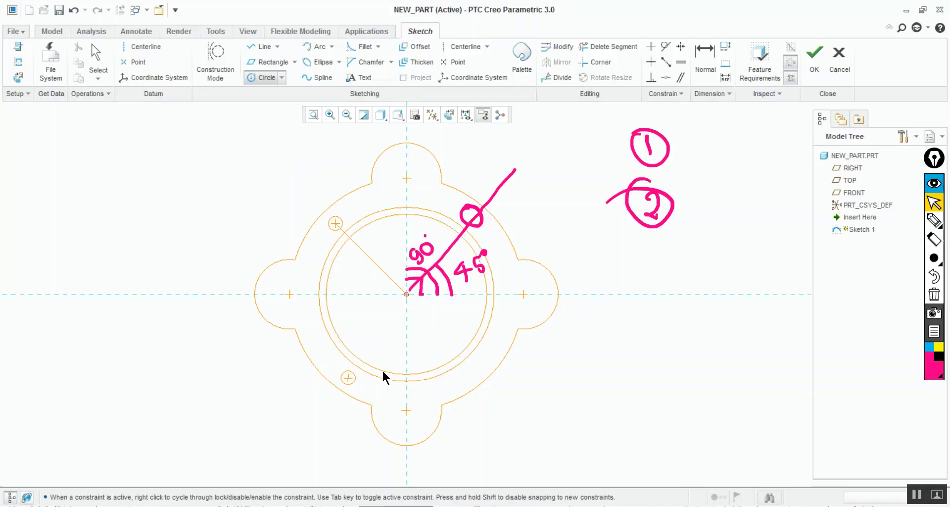
{"action": "left_click", "coordinate": [349, 378]}
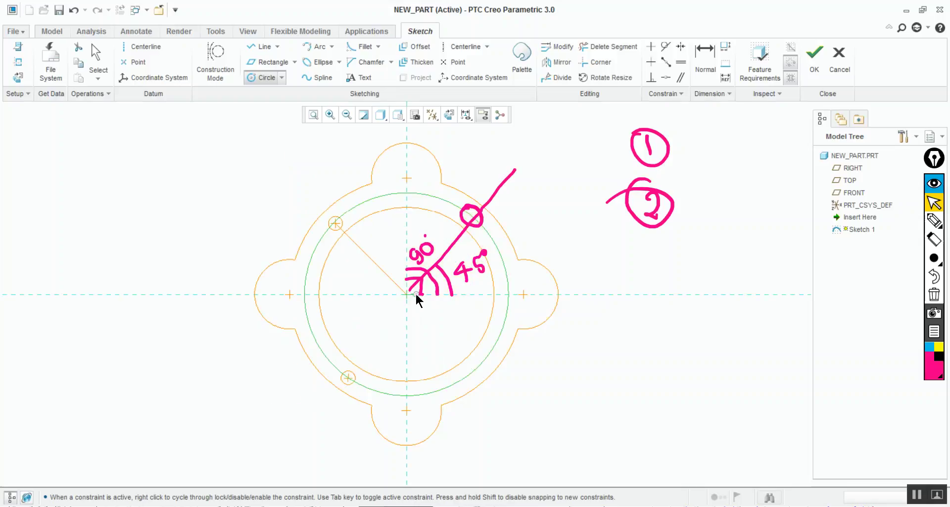
{"action": "middle_click", "coordinate": [414, 313]}
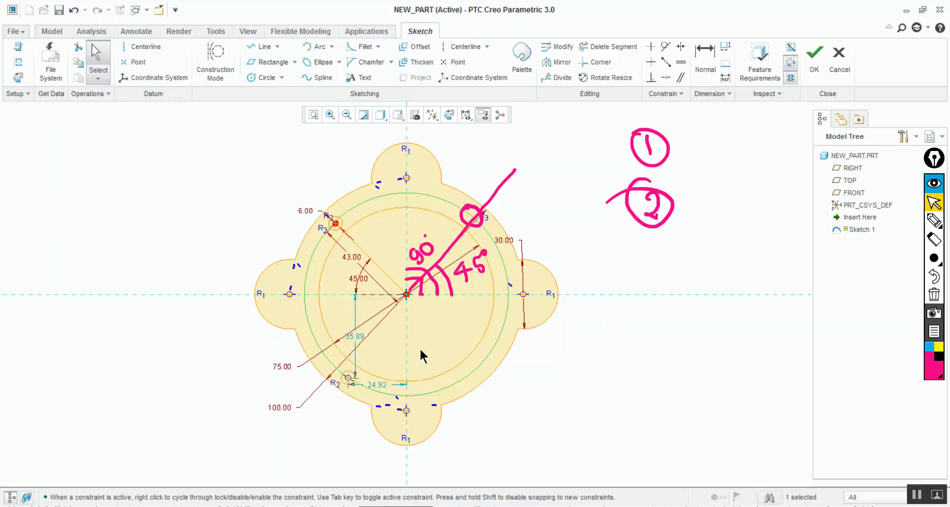
Step: Move the 6-diameter dimension text clear of the ring outline, and dimension the new concentric circle with a radius of 43
{"action": "middle_click_drag", "start_coordinate": [438, 340], "coordinate": [447, 393], "text": "ctrl"}
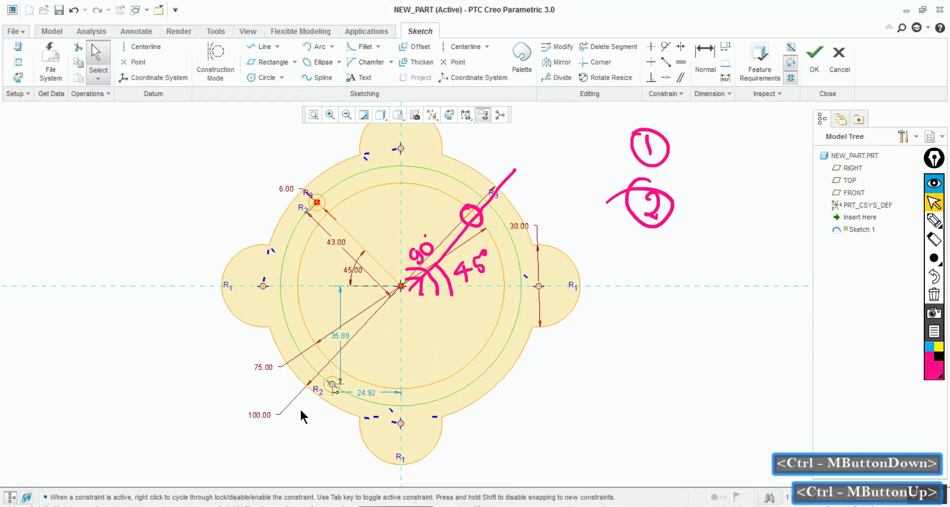
{"action": "left_click_drag", "start_coordinate": [283, 190], "coordinate": [307, 163]}
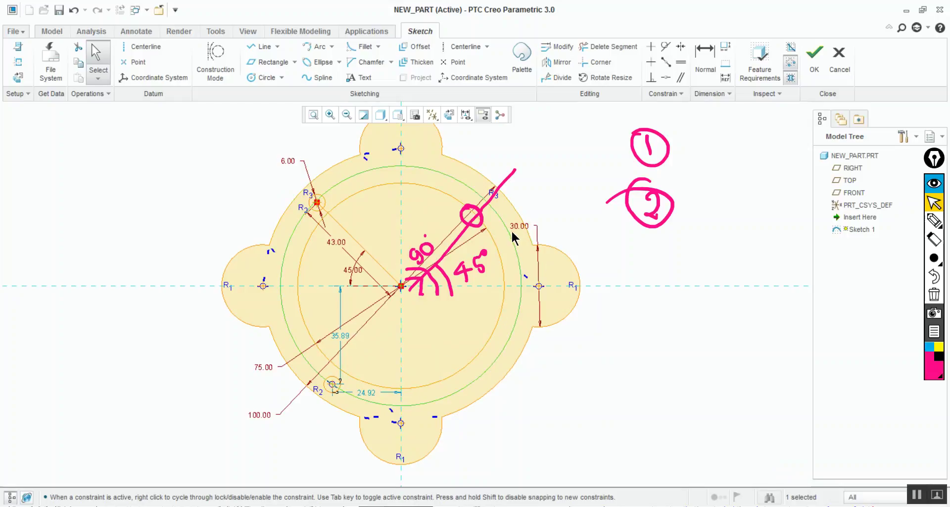
{"action": "left_click", "coordinate": [707, 64]}
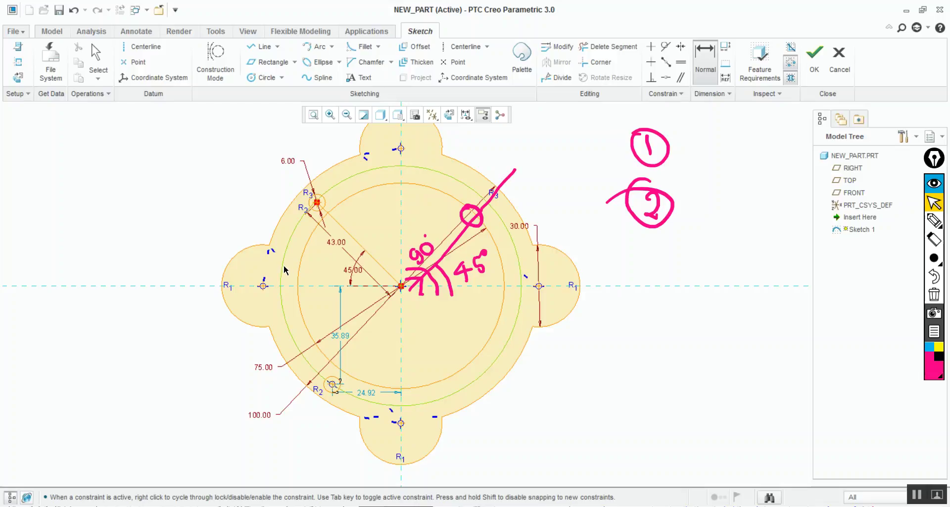
{"action": "middle_click", "coordinate": [254, 346]}
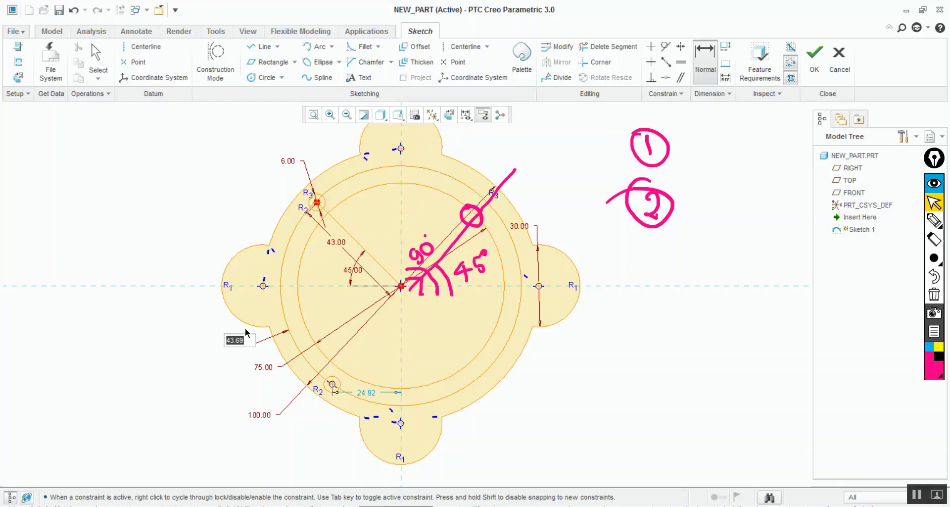
{"action": "type", "text": "43"}
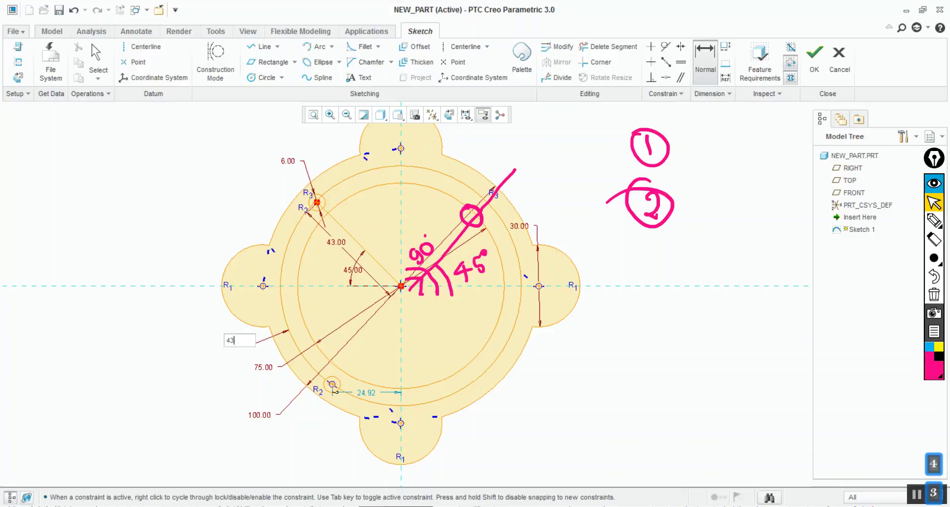
{"action": "key", "text": "Return"}
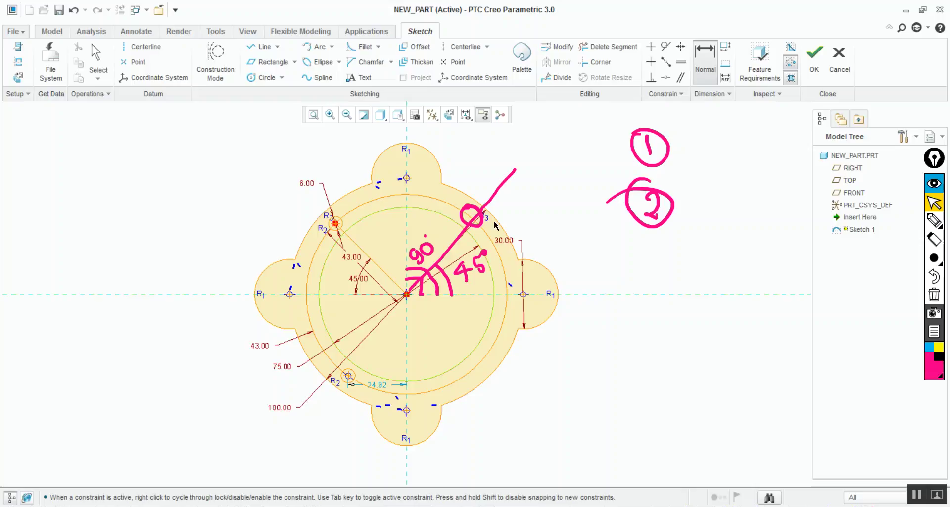
Step: Sketch a line from the lower-left small circle's centre to the ring's centre
{"action": "left_click", "coordinate": [261, 47]}
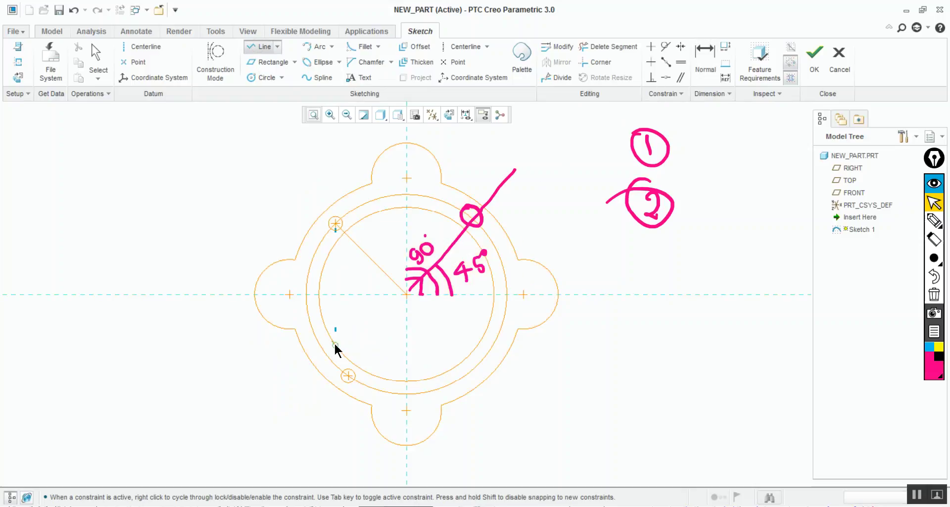
{"action": "left_click", "coordinate": [348, 376]}
{"action": "left_click", "coordinate": [406, 294]}
{"action": "middle_click", "coordinate": [405, 297]}
{"action": "left_click", "coordinate": [406, 294]}
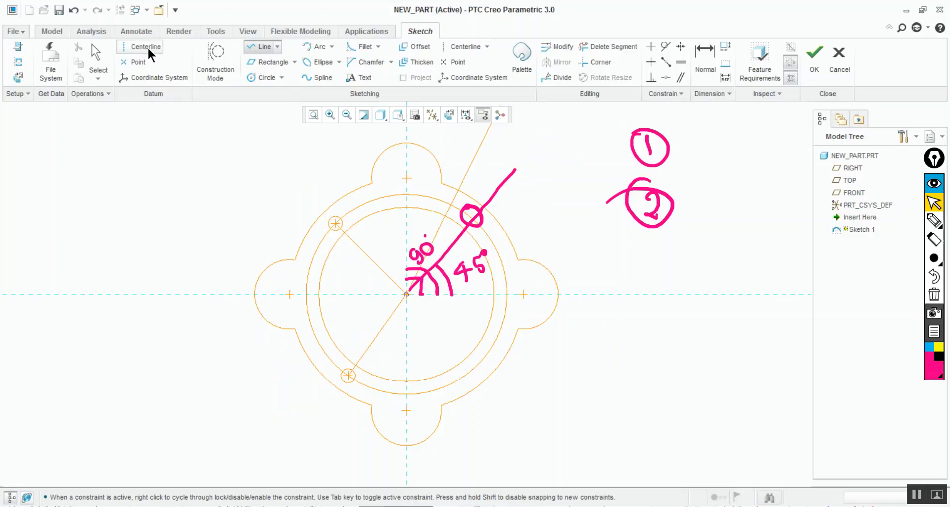
{"action": "left_click", "coordinate": [97, 63]}
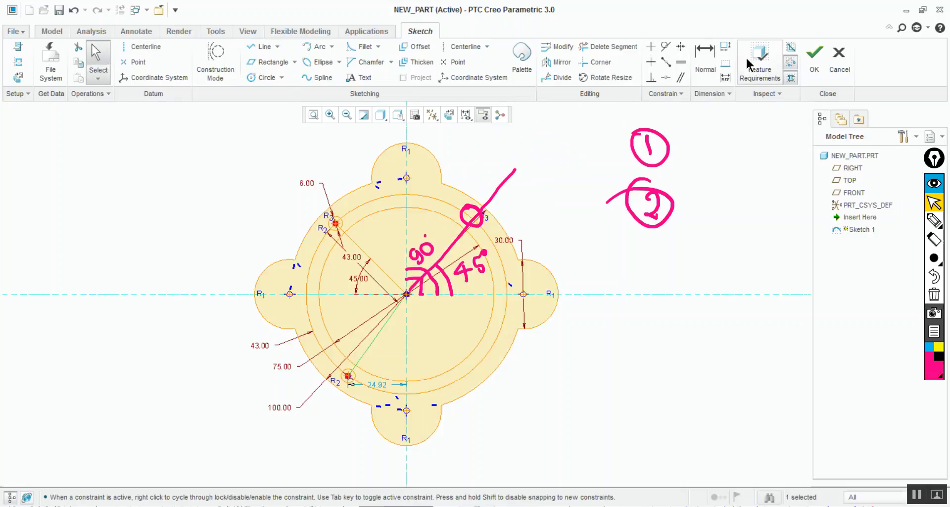
Step: Dimension the angle between the lower-left line and the vertical reference axis as 45 degrees
{"action": "left_click", "coordinate": [705, 62]}
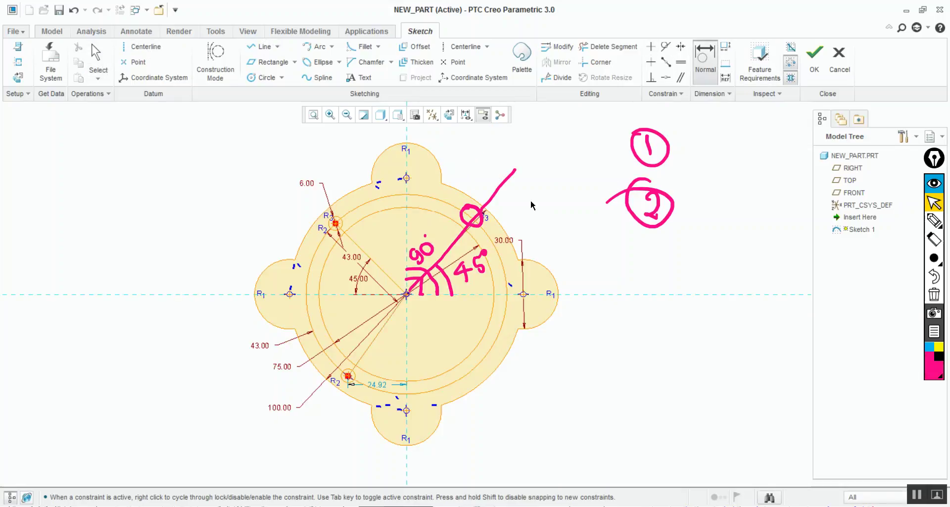
{"action": "middle_click", "coordinate": [400, 340]}
{"action": "type", "text": "45"}
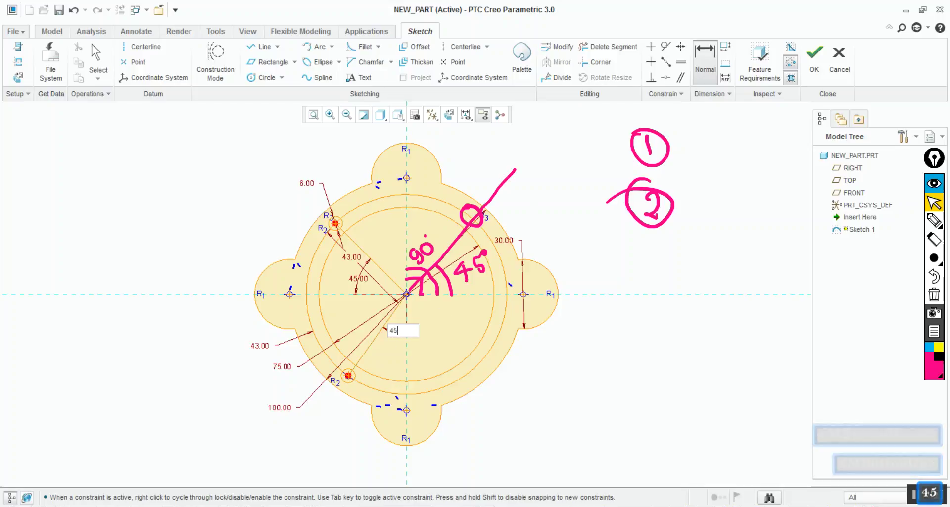
{"action": "key", "text": "Return"}
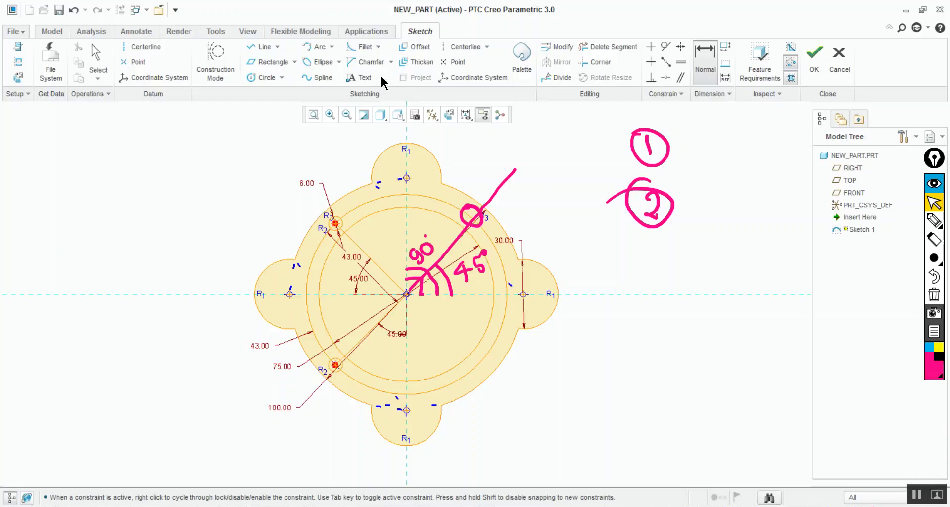
Step: Sketch a center rectangle from the ring's centre with a corner on the upper-left small circle's centre
{"action": "left_click", "coordinate": [262, 47]}
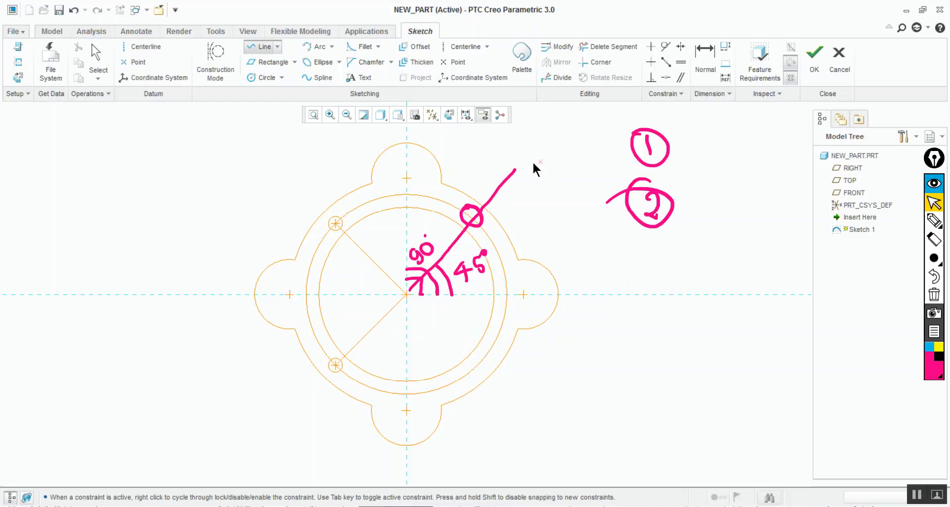
{"action": "left_click", "coordinate": [296, 62]}
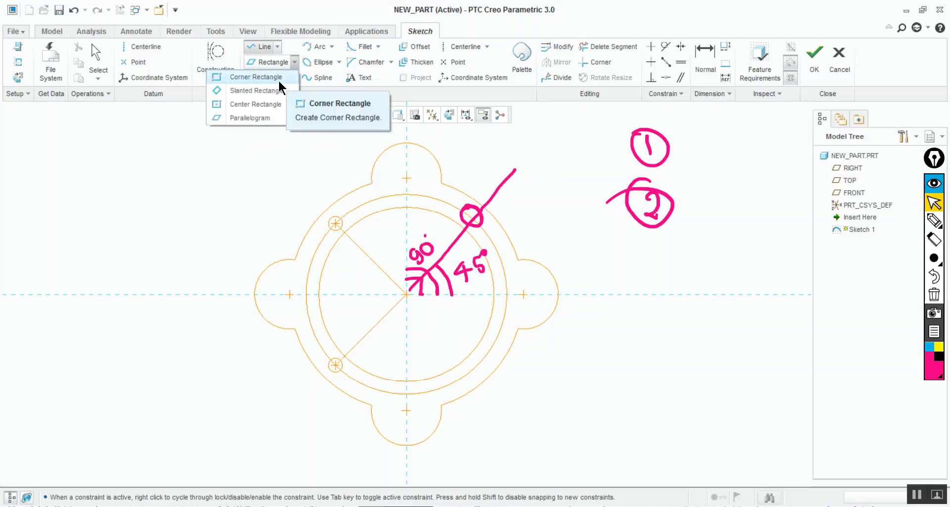
{"action": "left_click", "coordinate": [258, 105]}
{"action": "left_click", "coordinate": [407, 294]}
{"action": "left_click", "coordinate": [335, 223]}
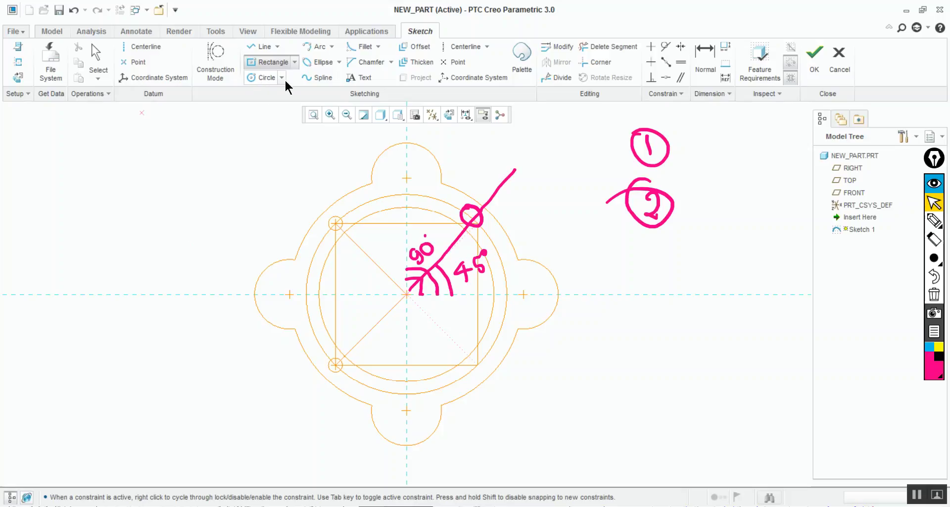
Step: Sketch small circles at the rectangle's two right-hand corners with radii equal to the existing small circles, and clear the handwritten notes
{"action": "left_click", "coordinate": [266, 79]}
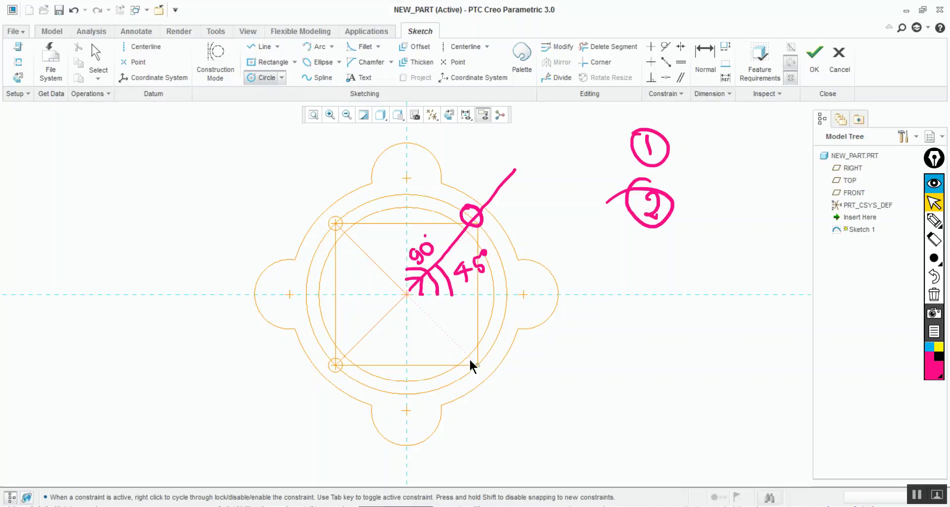
{"action": "left_click", "coordinate": [486, 375]}
{"action": "left_click", "coordinate": [477, 222]}
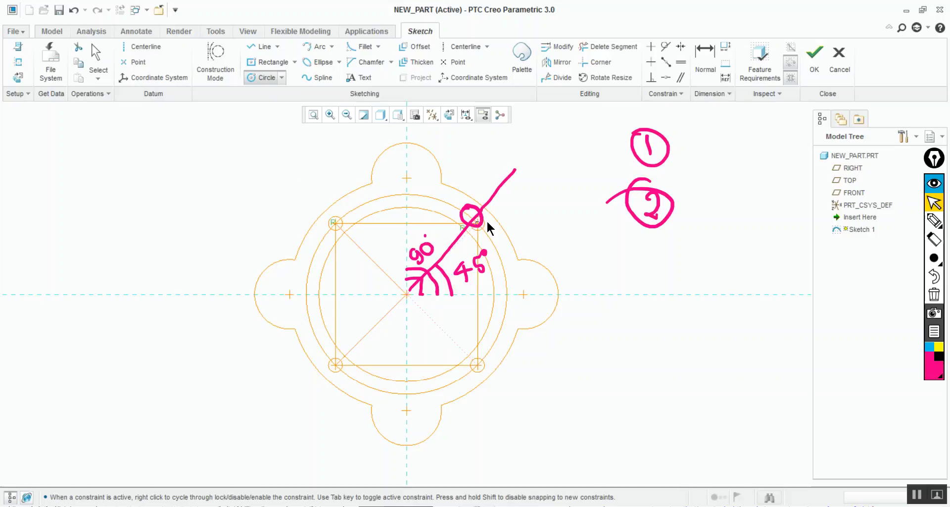
{"action": "key", "text": "shift"}
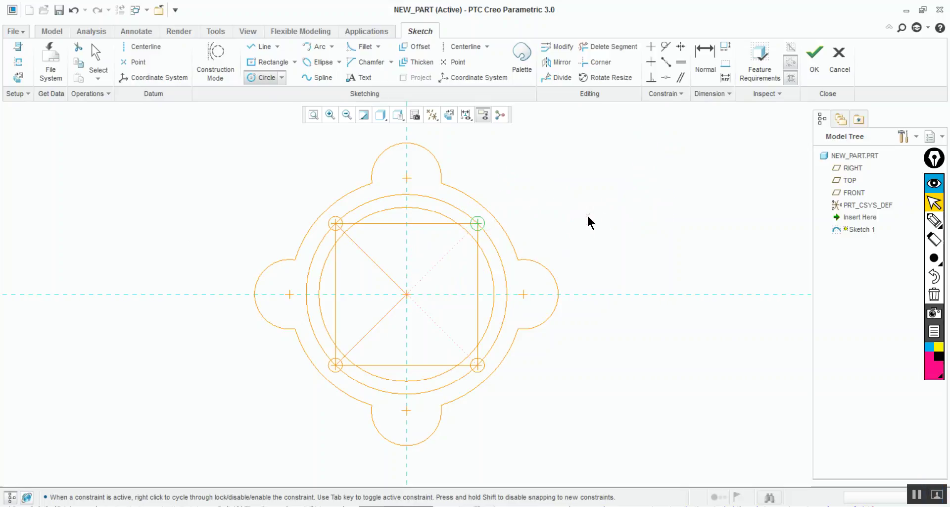
{"action": "middle_click", "coordinate": [596, 213]}
{"action": "middle_click", "coordinate": [569, 215]}
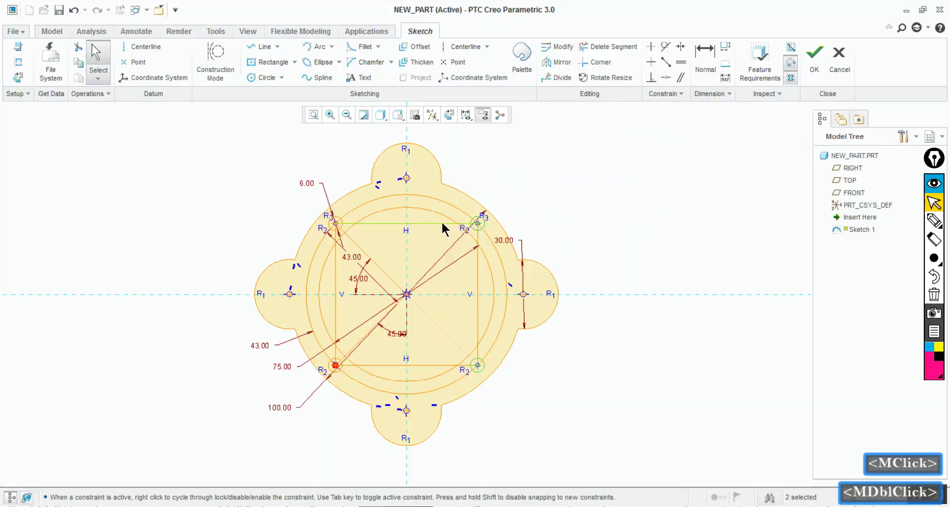
Step: Delete the four sides of the rectangle joining the small circles' centres
{"action": "key", "text": "Delete"}
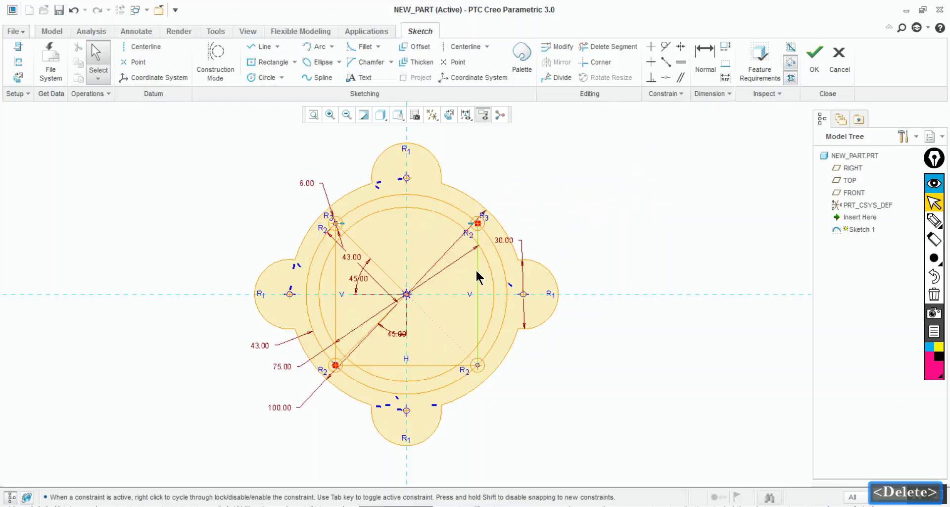
{"action": "left_click", "coordinate": [440, 365]}
{"action": "key", "text": "Delete"}
{"action": "left_click", "coordinate": [339, 321]}
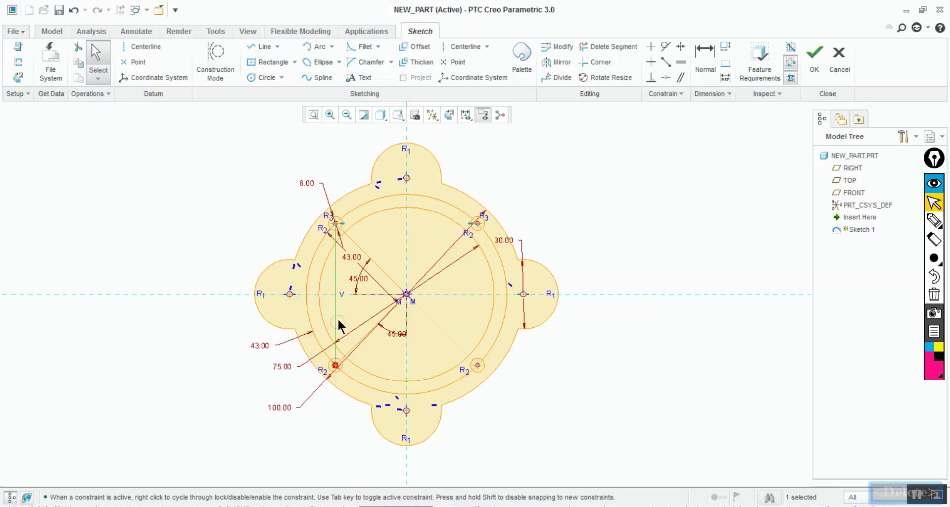
{"action": "key", "text": "Delete"}
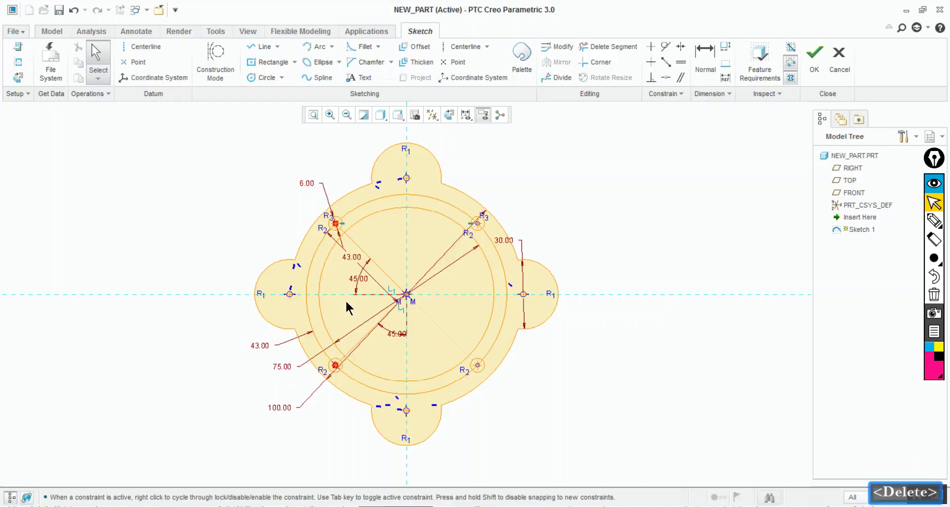
Step: Delete the two diagonal lines and the 43-radius circle through the small holes, and hide the sketch dimensions
{"action": "left_click", "coordinate": [380, 274]}
{"action": "key", "text": "Delete"}
{"action": "left_click", "coordinate": [466, 117]}
{"action": "left_click", "coordinate": [450, 144]}
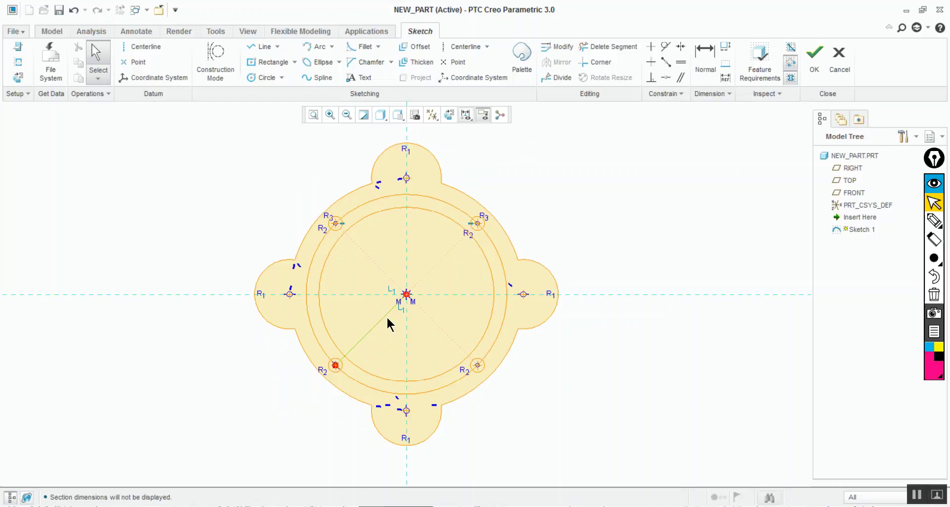
{"action": "key", "text": "Delete"}
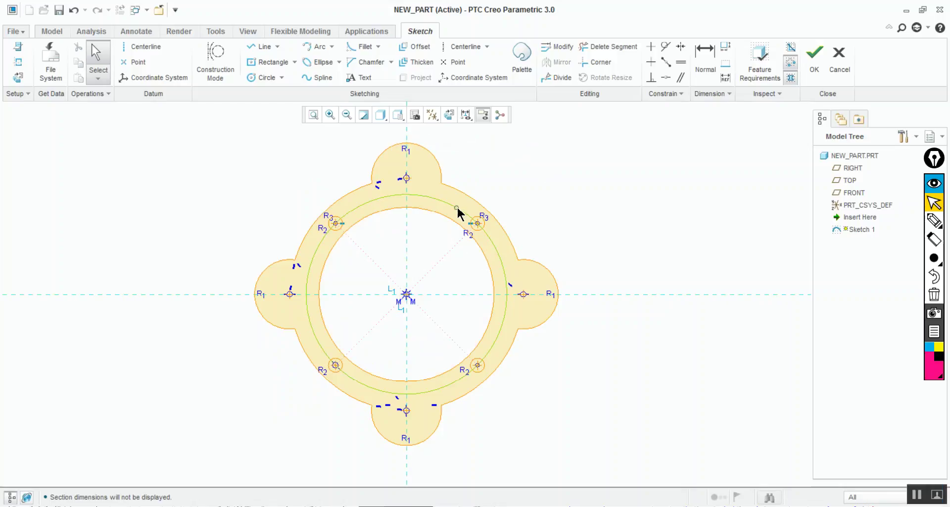
{"action": "key", "text": "Delete"}
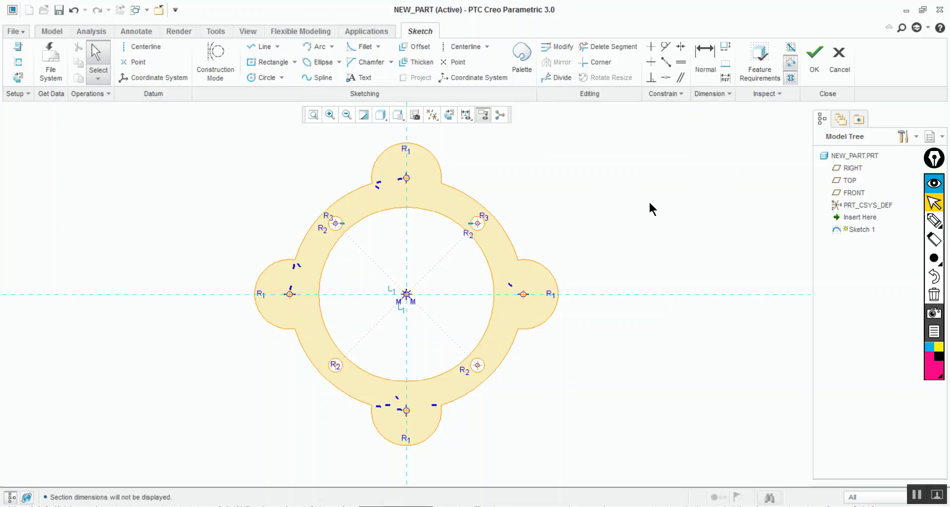
Step: Sketch a separate circle to the right of the ring, centred on the horizontal axis and equal in radius to the 75-diameter inner circle
{"action": "key", "text": "ctrl+shift"}
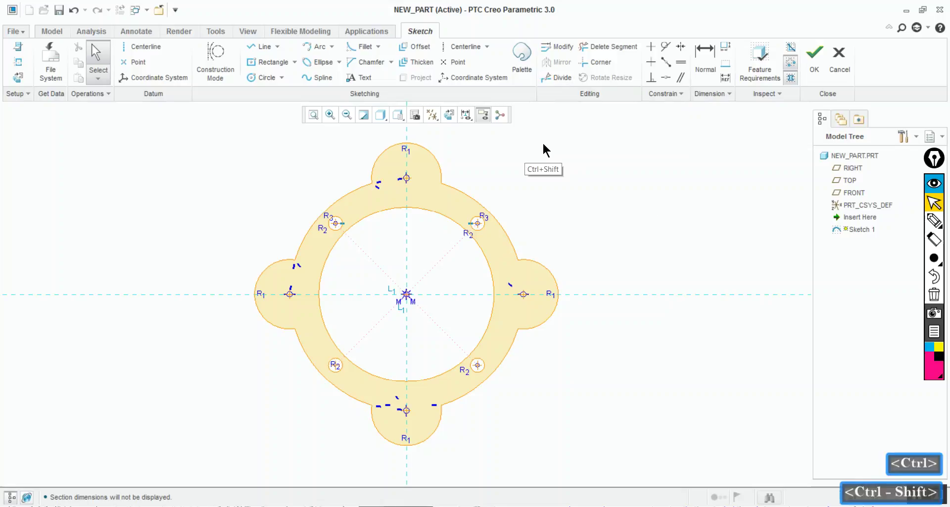
{"action": "left_click", "coordinate": [281, 77]}
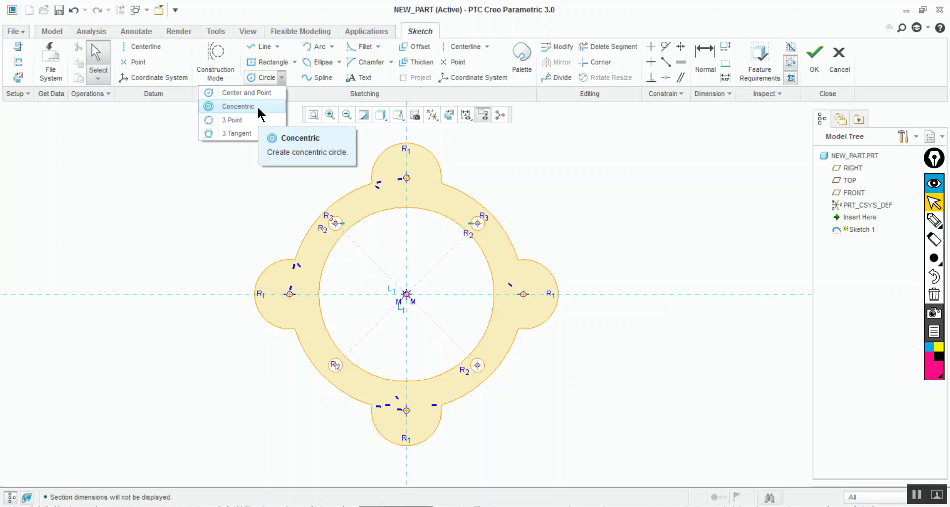
{"action": "left_click", "coordinate": [252, 94]}
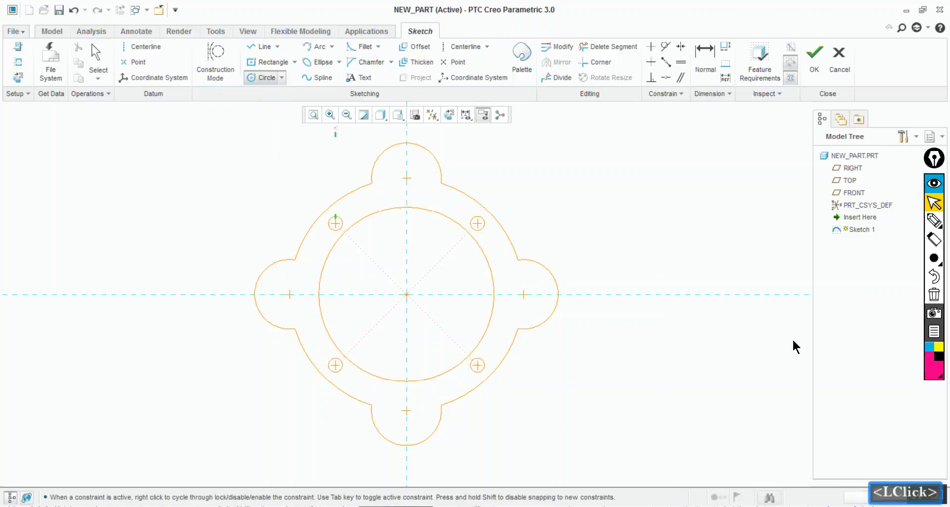
{"action": "left_click", "coordinate": [705, 294]}
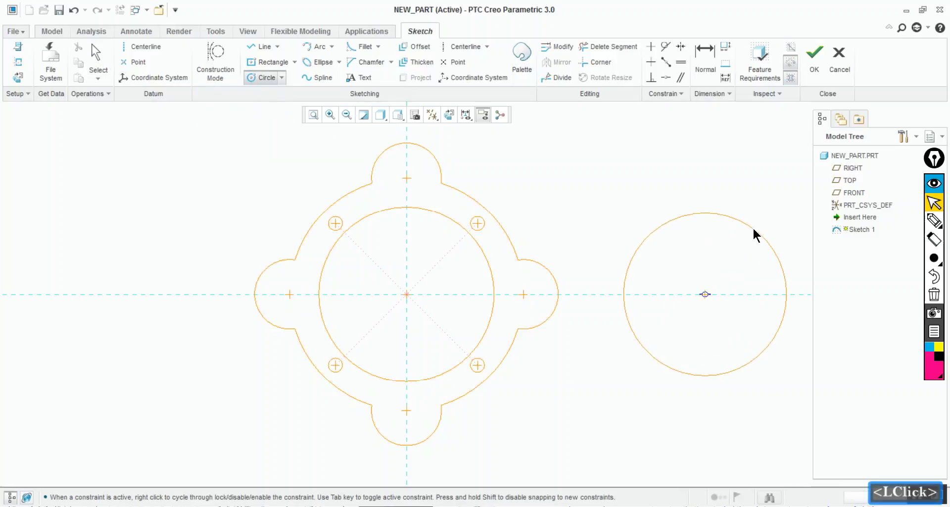
{"action": "left_click", "coordinate": [756, 230]}
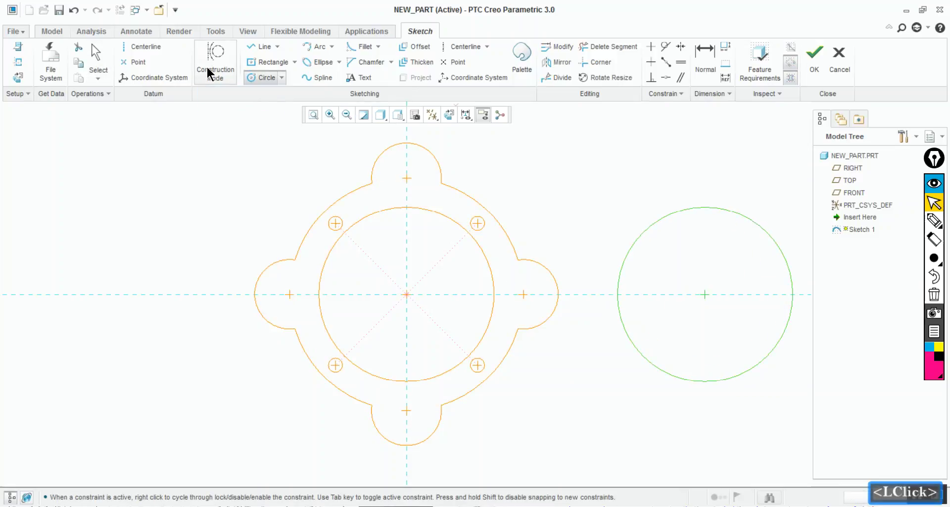
Step: Sketch five progressively smaller circles concentric with the separate circle beside the ring, all inside it
{"action": "left_click", "coordinate": [282, 77]}
{"action": "left_click", "coordinate": [233, 106]}
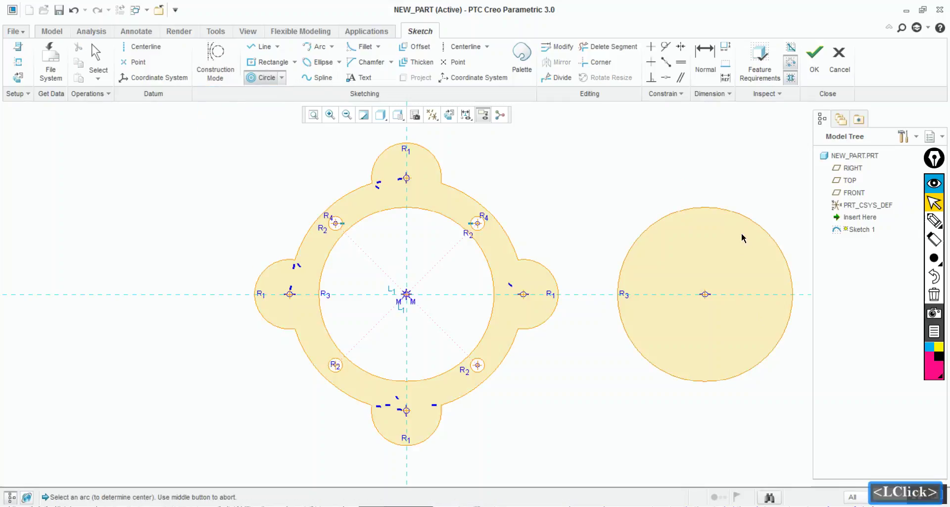
{"action": "left_click", "coordinate": [747, 219]}
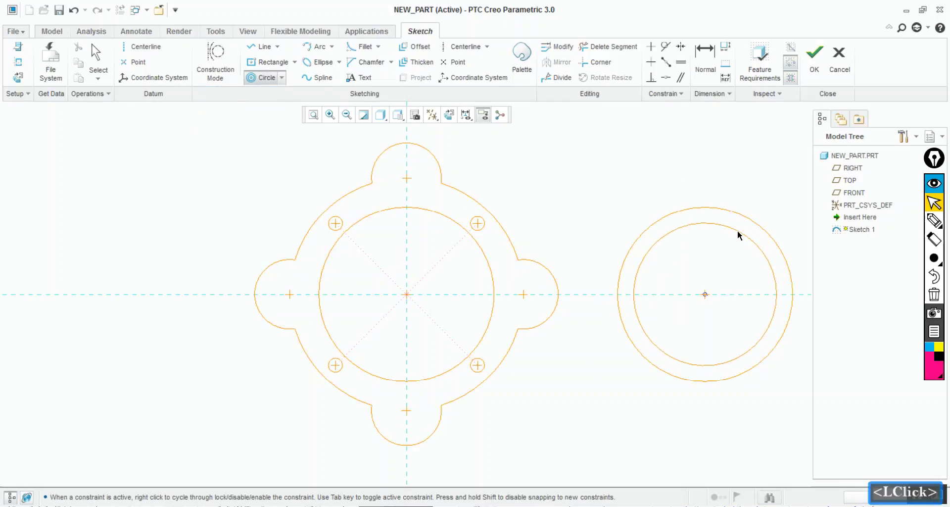
{"action": "left_click", "coordinate": [734, 220]}
{"action": "left_click", "coordinate": [732, 238]}
{"action": "left_click", "coordinate": [727, 253]}
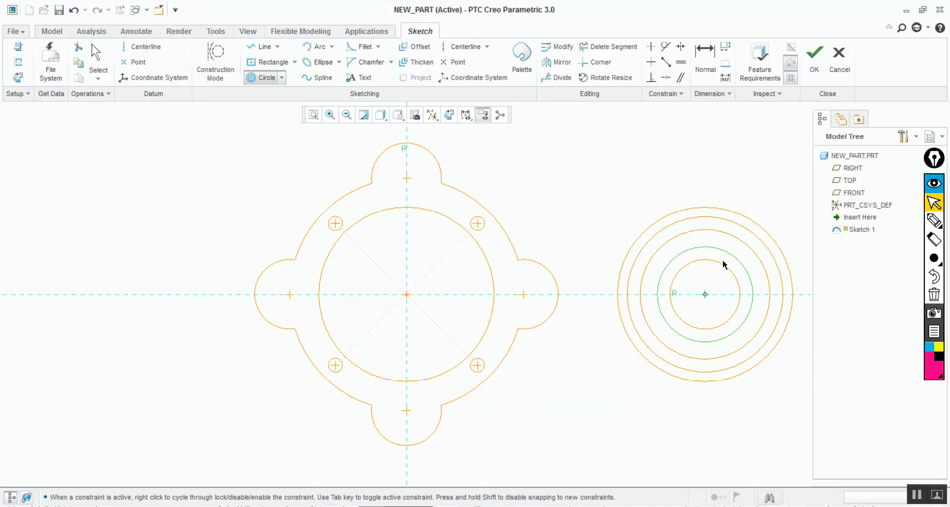
{"action": "left_click", "coordinate": [715, 273]}
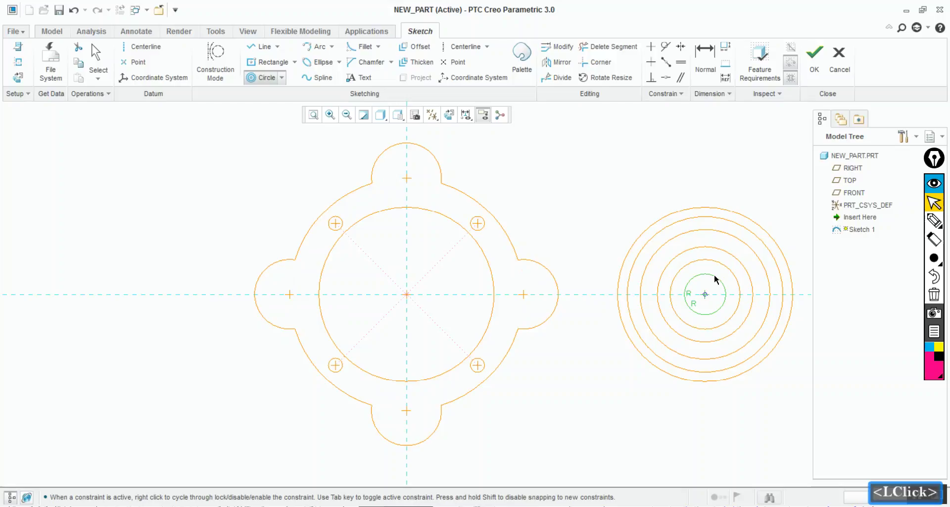
{"action": "middle_click", "coordinate": [747, 196]}
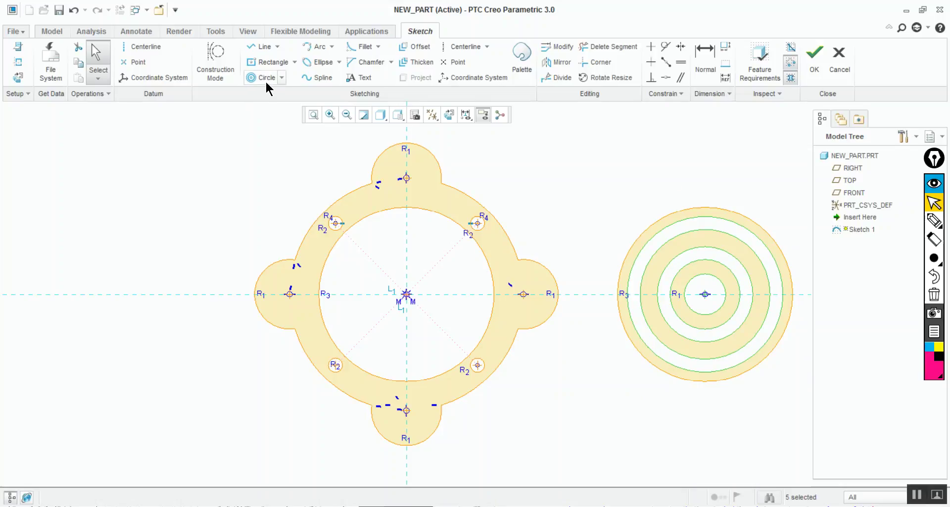
Step: Sketch a closed triangle in the empty area to the left of the ring, with its base on the horizontal axis
{"action": "left_click", "coordinate": [283, 78]}
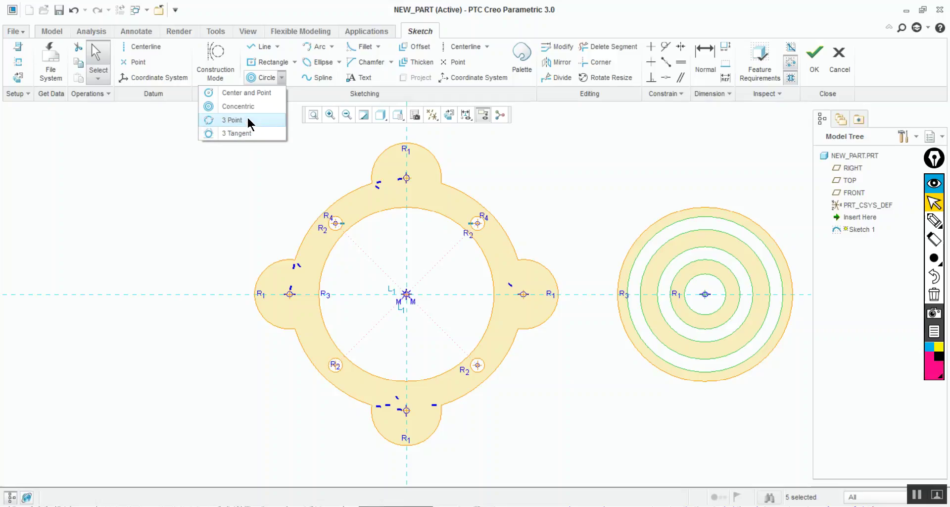
{"action": "left_click", "coordinate": [224, 155]}
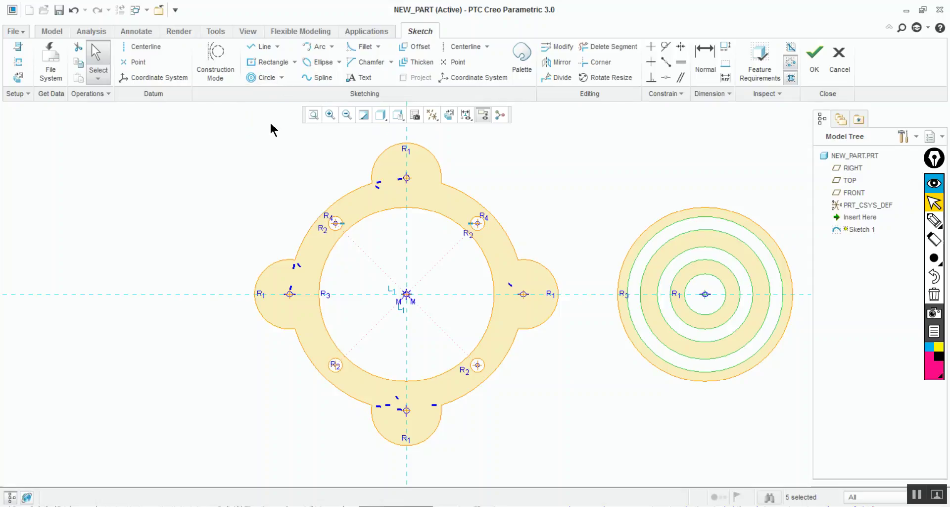
{"action": "left_click", "coordinate": [260, 47]}
{"action": "left_click", "coordinate": [205, 267]}
{"action": "mouse_move", "coordinate": [205, 267]}
{"action": "middle_mouse_down", "text": "shift"}
{"action": "mouse_move", "coordinate": [416, 263]}
{"action": "mouse_move", "coordinate": [426, 272]}
{"action": "middle_mouse_up", "text": "shift"}
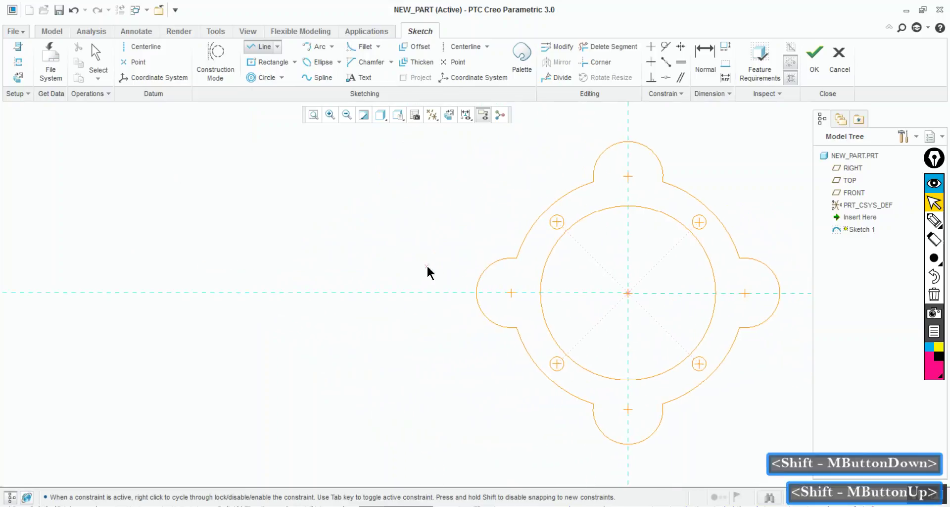
{"action": "left_click", "coordinate": [188, 293]}
{"action": "left_click", "coordinate": [294, 176]}
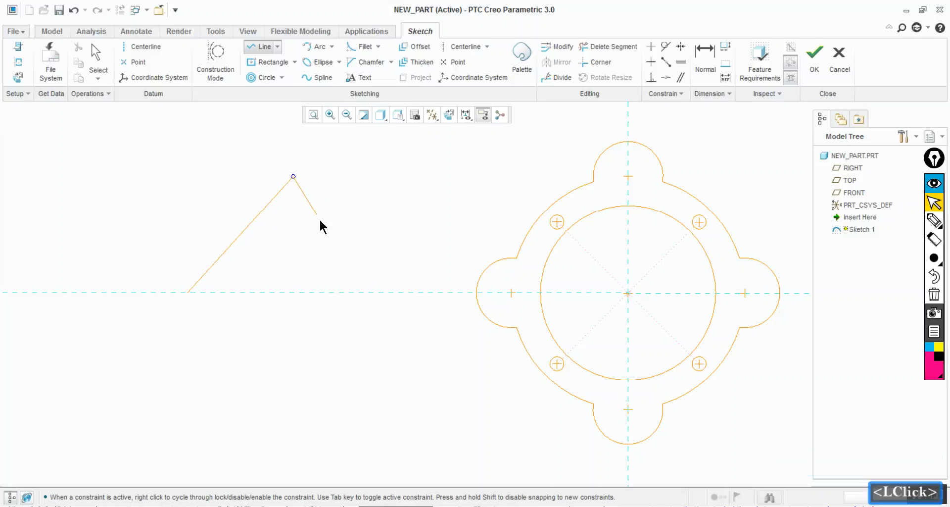
{"action": "left_click", "coordinate": [373, 293]}
{"action": "left_click", "coordinate": [188, 292]}
{"action": "middle_click", "coordinate": [239, 146]}
Step: Sketch a 3 Point circle through the triangle's three corners
{"action": "left_click", "coordinate": [282, 78]}
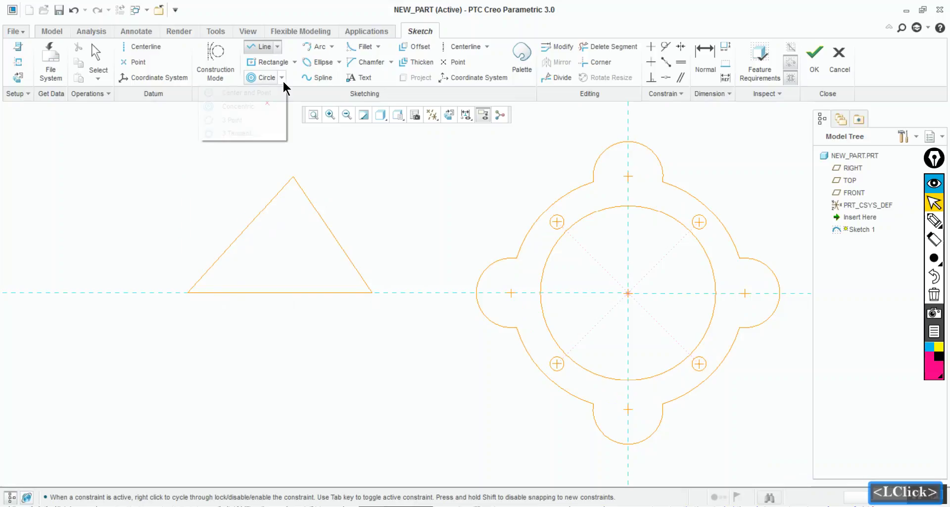
{"action": "left_click", "coordinate": [239, 121]}
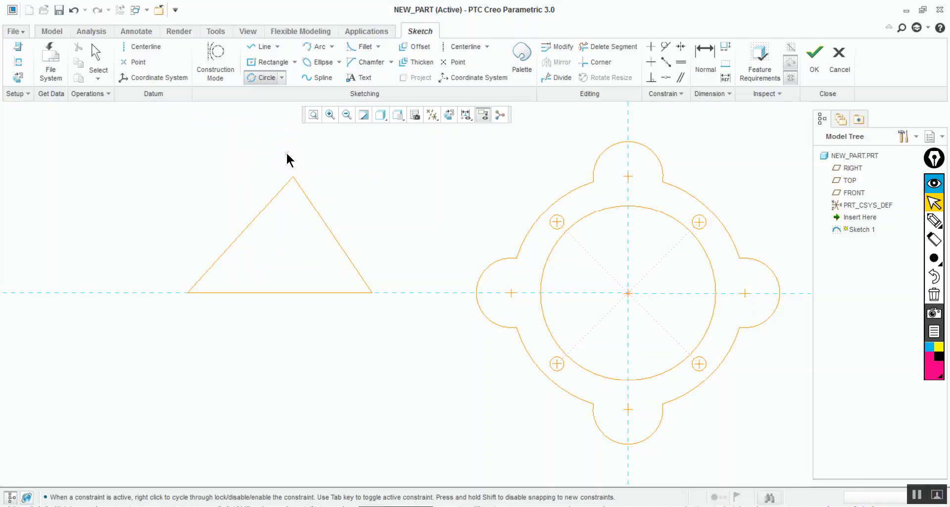
{"action": "left_click", "coordinate": [294, 177]}
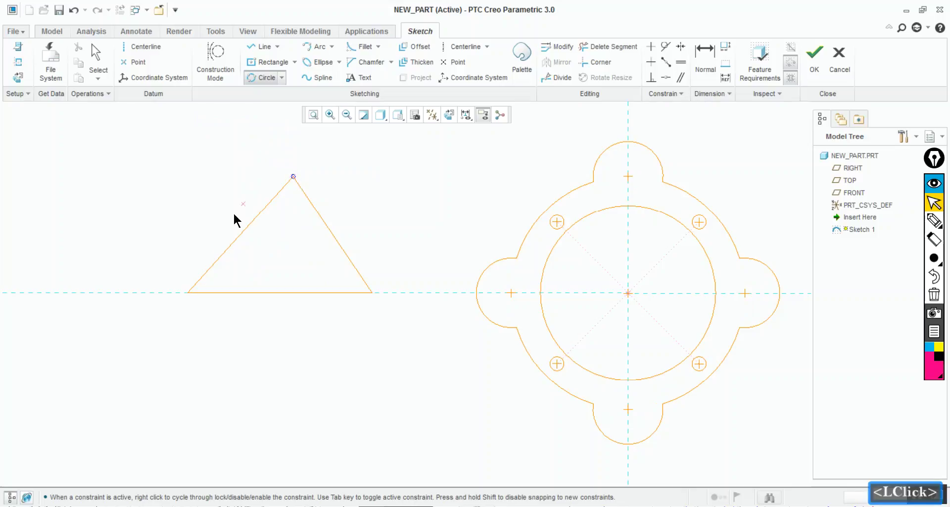
{"action": "left_click", "coordinate": [187, 292]}
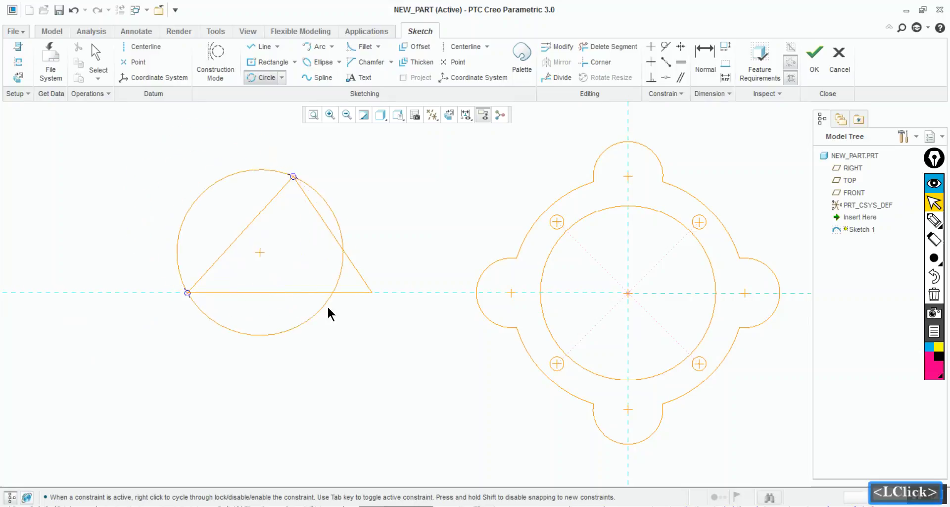
{"action": "left_click", "coordinate": [380, 288]}
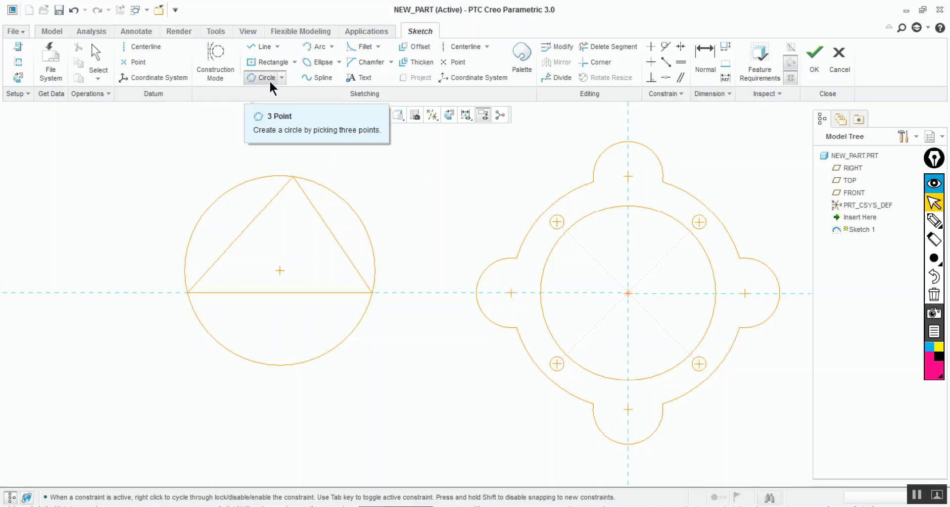
Step: Sketch a 3 Tangent circle inside the triangle, touching all three of its sides
{"action": "left_click", "coordinate": [284, 78]}
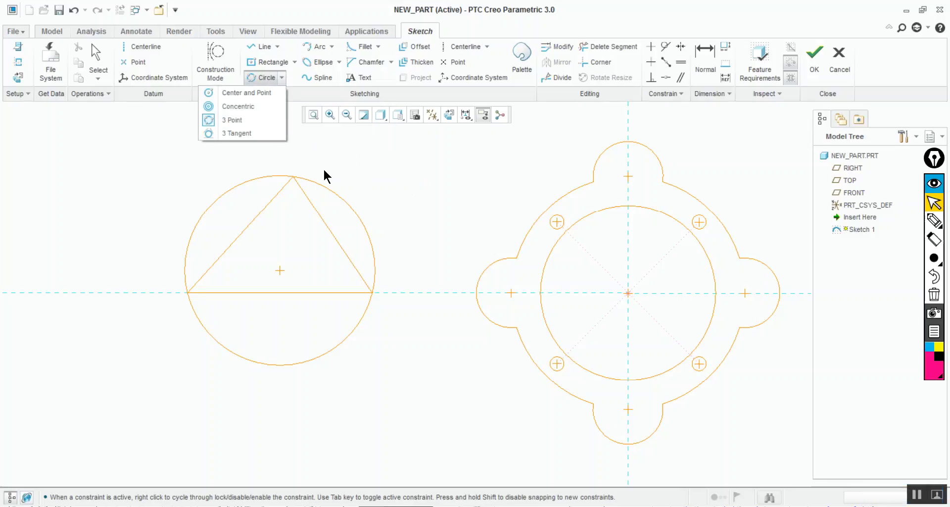
{"action": "left_click", "coordinate": [388, 91]}
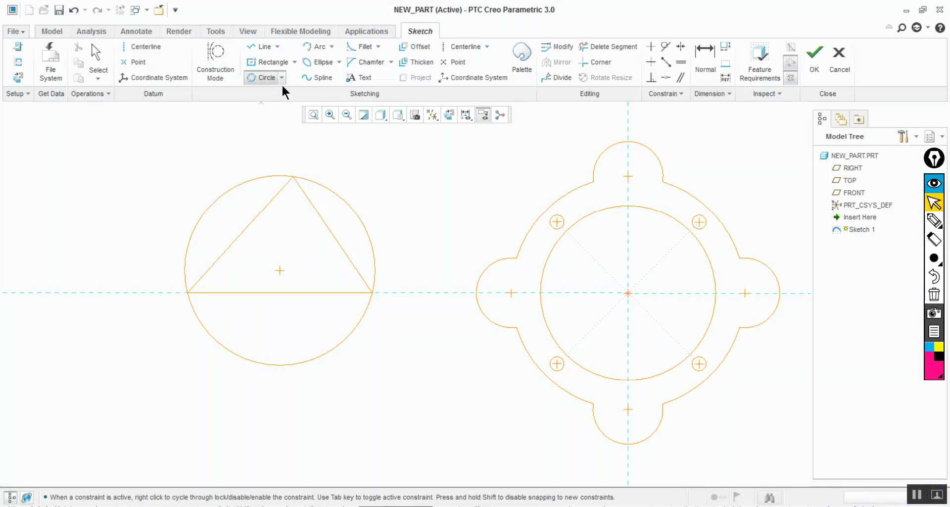
{"action": "key", "text": "ctrl+shift+z"}
{"action": "left_click", "coordinate": [282, 78]}
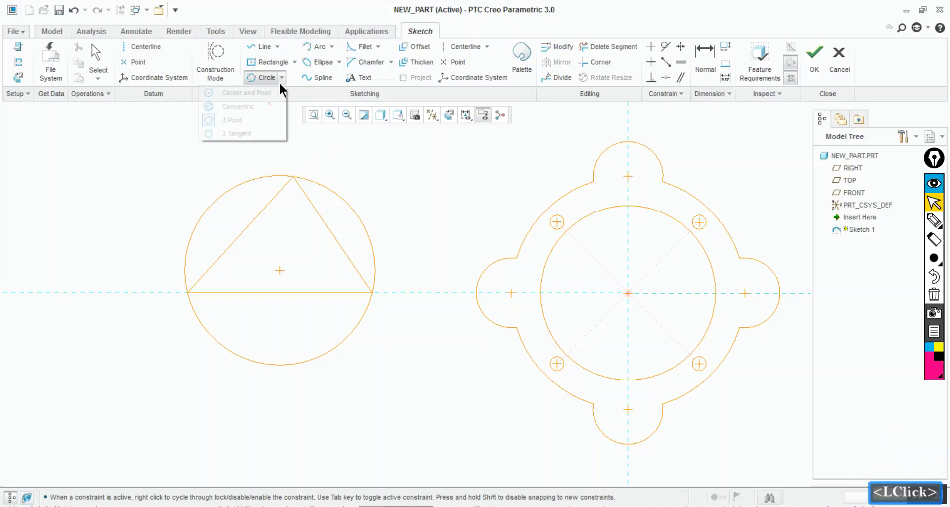
{"action": "left_click", "coordinate": [251, 132]}
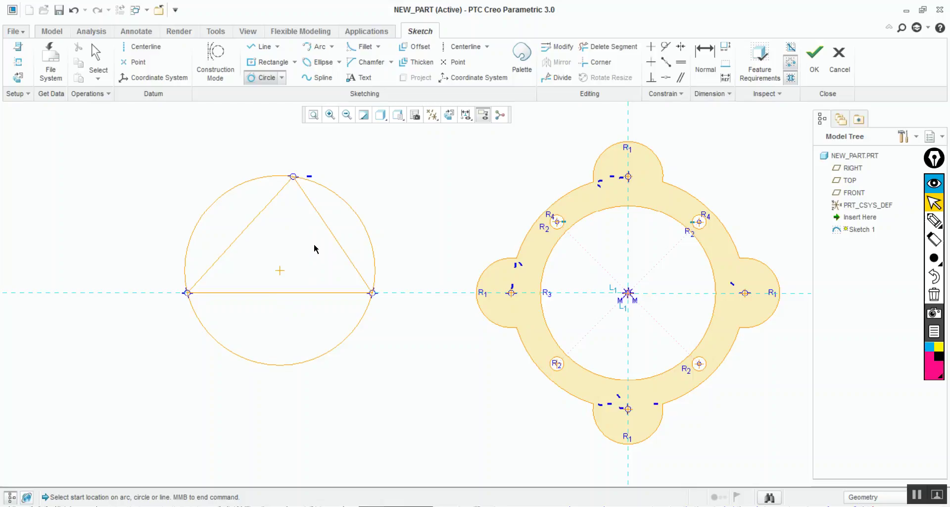
{"action": "left_click", "coordinate": [266, 210]}
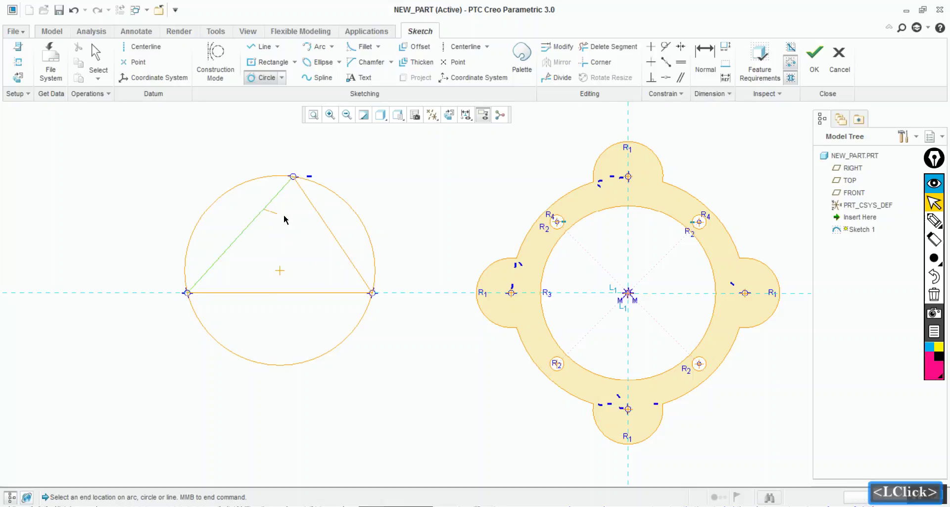
{"action": "left_click", "coordinate": [334, 238]}
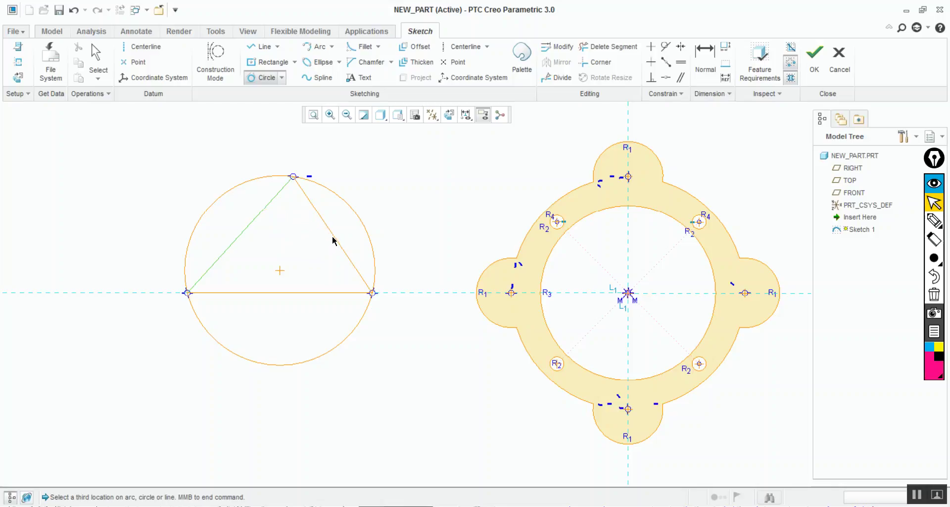
{"action": "left_click", "coordinate": [284, 292]}
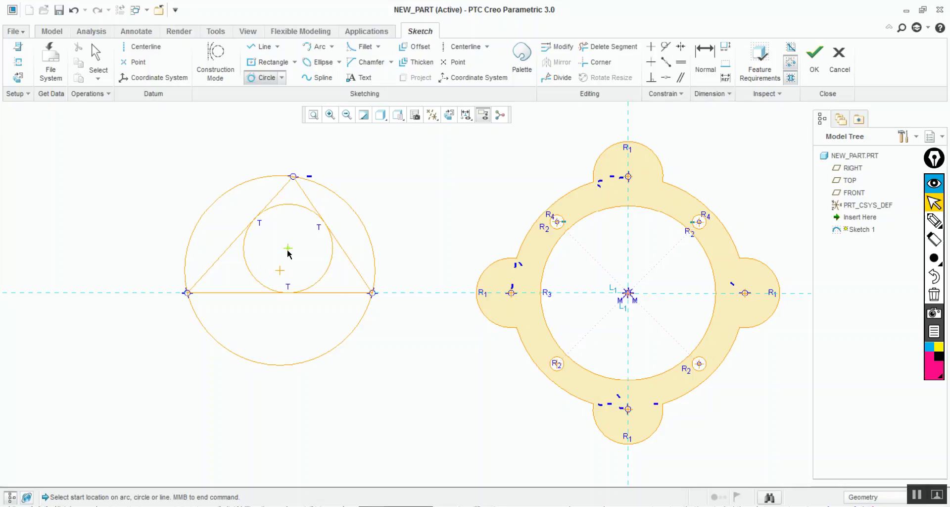
Step: Sketch a wide horizontal rectangle below the circle that surrounds the triangle
{"action": "left_click", "coordinate": [295, 62]}
{"action": "left_click", "coordinate": [231, 87]}
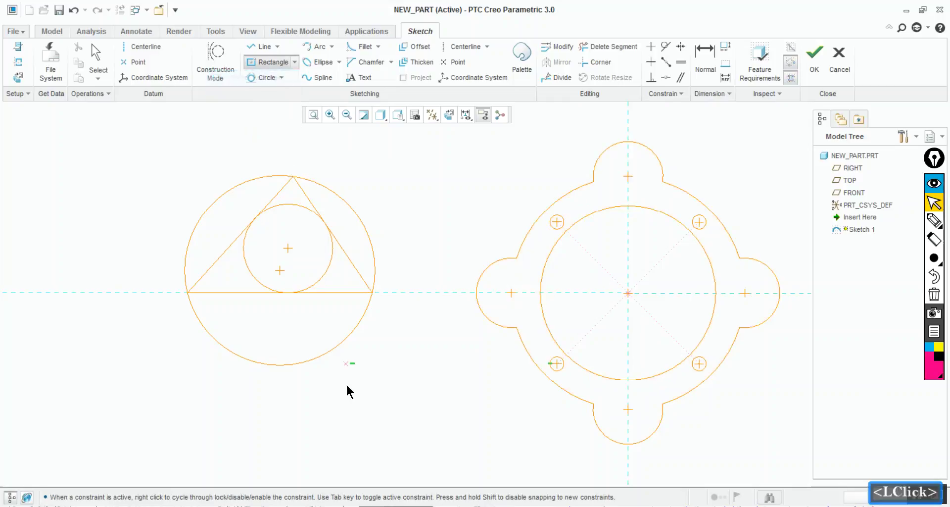
{"action": "left_click", "coordinate": [201, 394]}
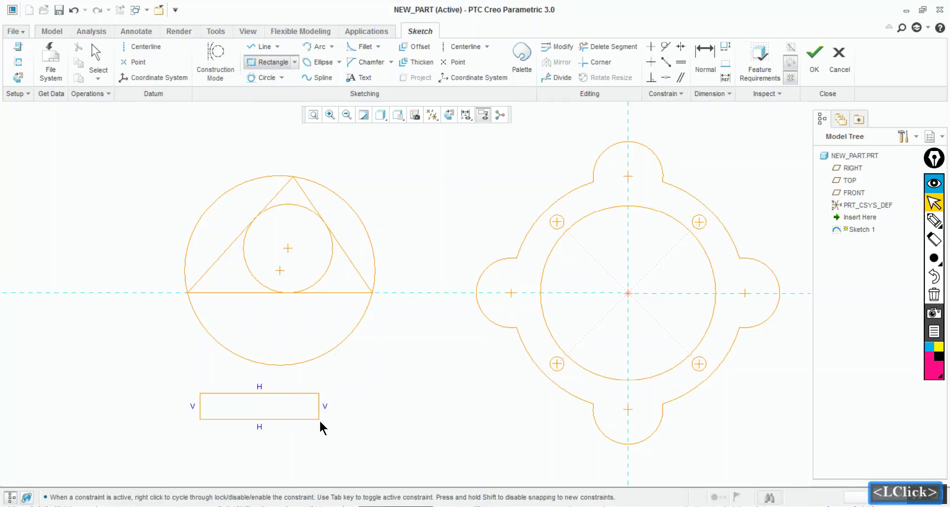
{"action": "left_click", "coordinate": [378, 450]}
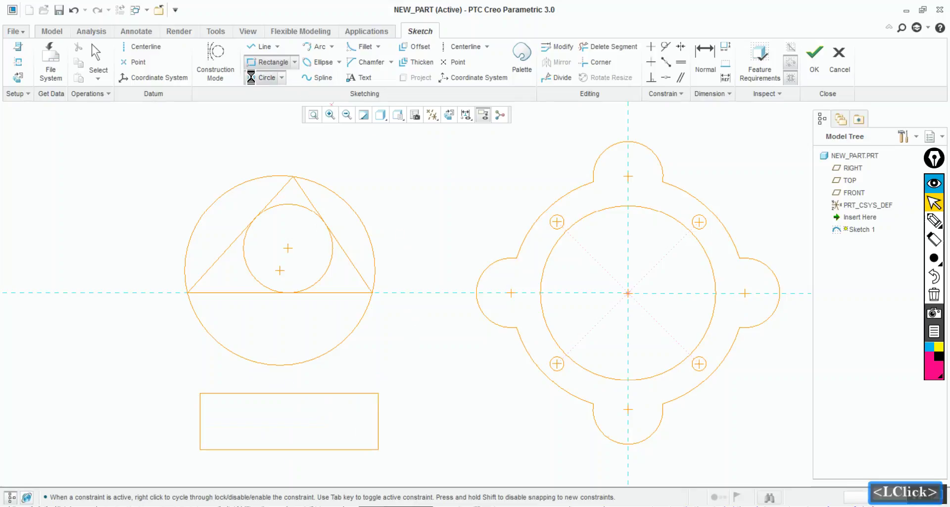
Step: Sketch a 3 Tangent circle inside the rectangle, touching its upper, left and lower sides
{"action": "left_click", "coordinate": [251, 79]}
{"action": "left_click", "coordinate": [280, 79]}
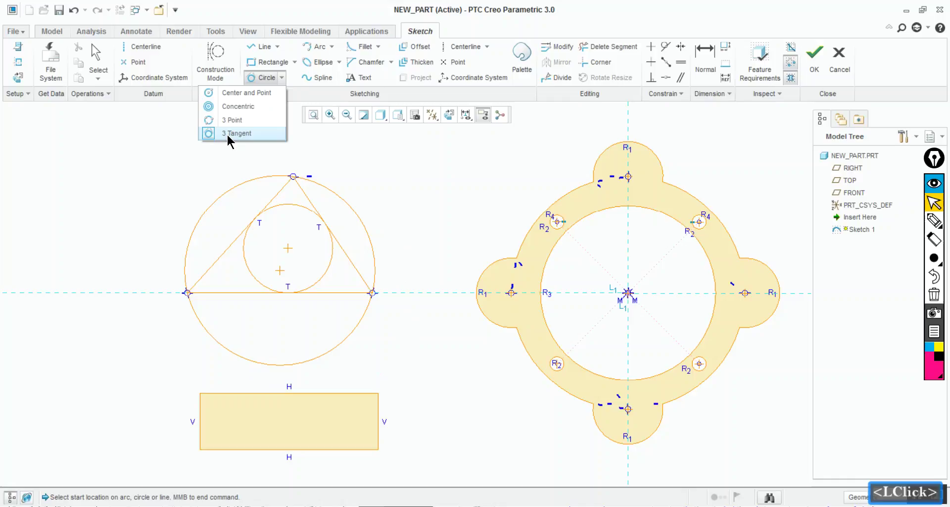
{"action": "left_click", "coordinate": [244, 135]}
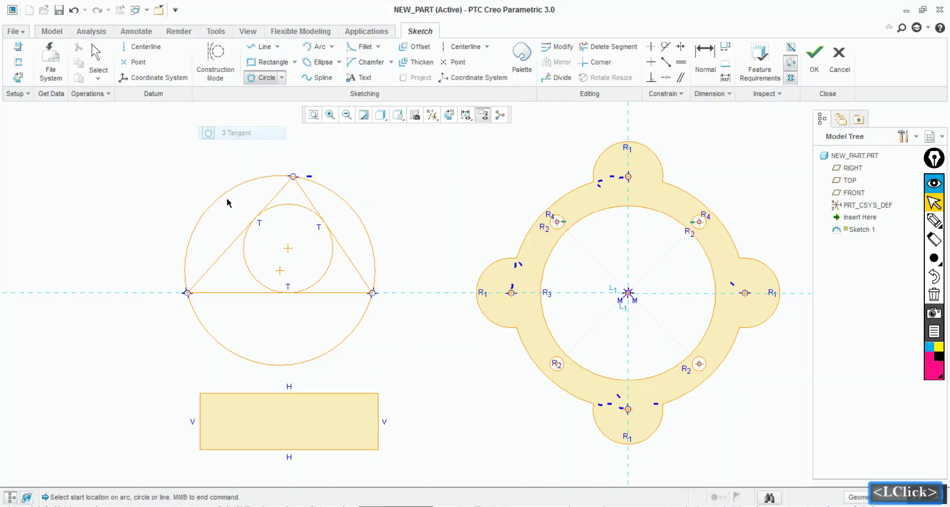
{"action": "left_click", "coordinate": [235, 393]}
{"action": "left_click", "coordinate": [201, 413]}
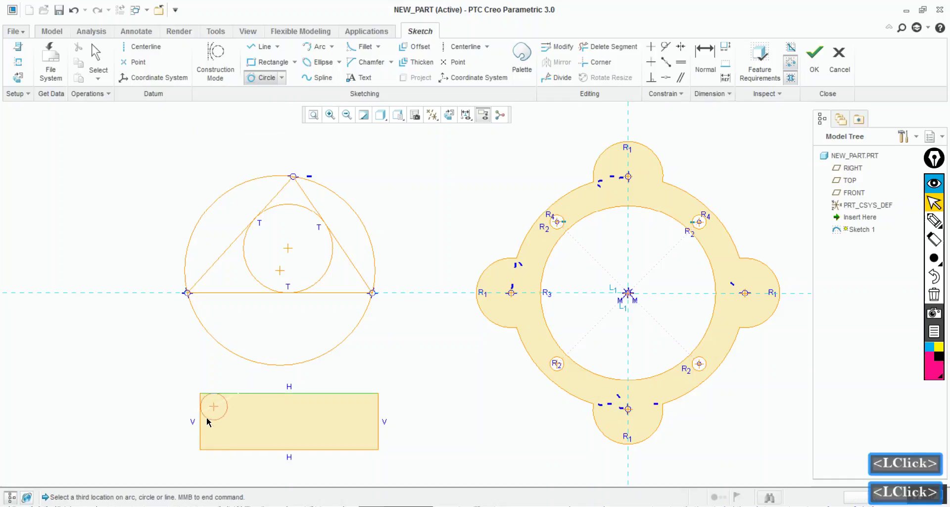
{"action": "left_click", "coordinate": [248, 450]}
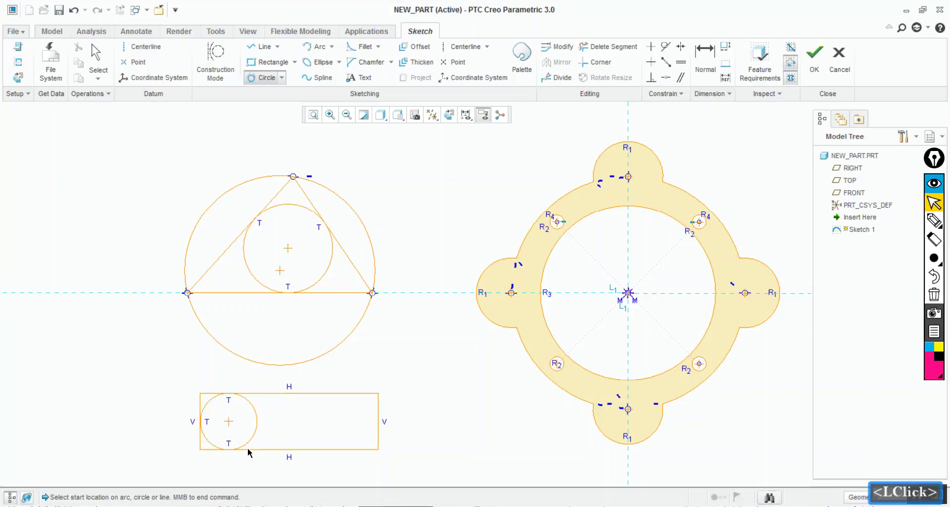
{"action": "left_click", "coordinate": [342, 394]}
{"action": "left_click", "coordinate": [378, 418]}
{"action": "left_click", "coordinate": [364, 416]}
{"action": "left_click", "coordinate": [352, 450]}
{"action": "left_click", "coordinate": [341, 440]}
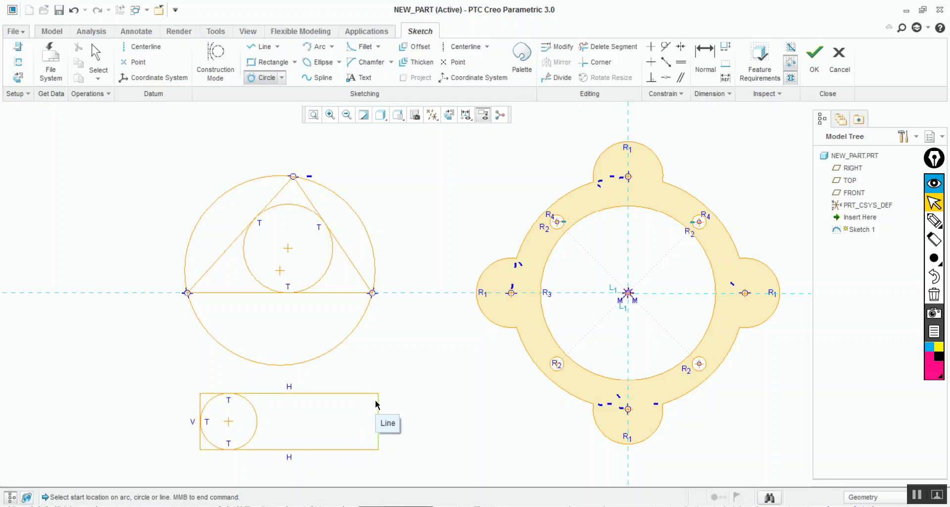
{"action": "middle_click", "coordinate": [208, 140]}
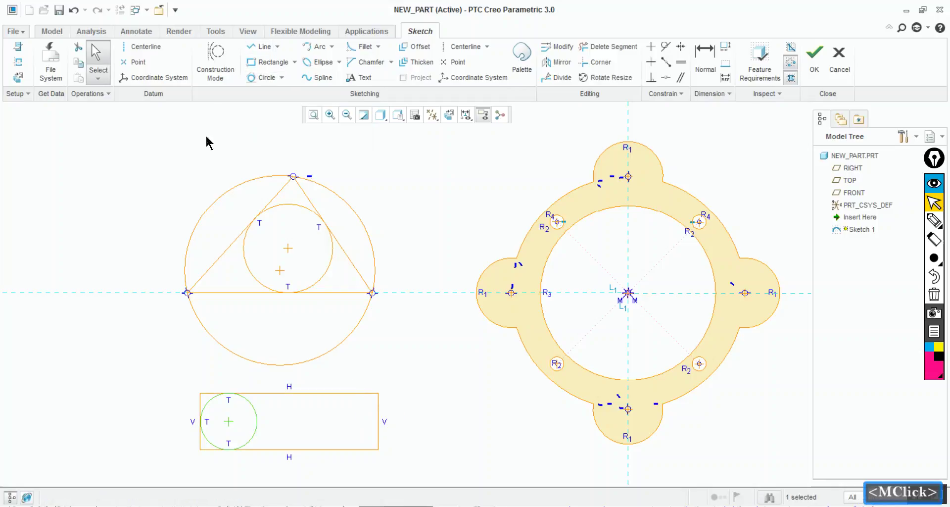
Step: Trim off the rectangle's two left corners and the inner half of its circle to form a rounded left end
{"action": "left_click", "coordinate": [628, 52]}
{"action": "left_click_drag", "start_coordinate": [223, 384], "coordinate": [198, 403]}
{"action": "left_click_drag", "start_coordinate": [192, 435], "coordinate": [209, 449]}
{"action": "key", "text": "ctrl+z"}
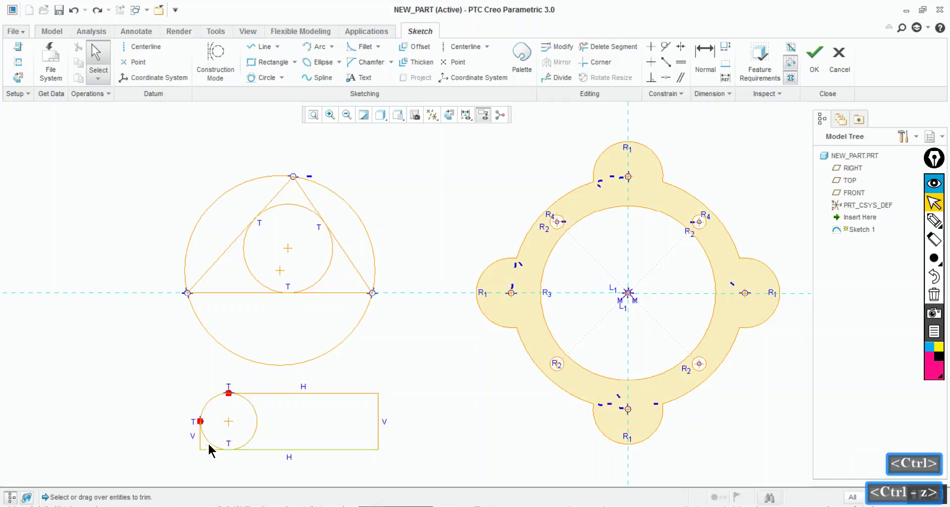
{"action": "left_click", "coordinate": [594, 50]}
{"action": "mouse_move", "coordinate": [197, 442]}
{"action": "left_mouse_down"}
{"action": "mouse_move", "coordinate": [212, 456]}
{"action": "mouse_move", "coordinate": [232, 453]}
{"action": "left_mouse_up"}
{"action": "left_click_drag", "start_coordinate": [262, 420], "coordinate": [260, 427]}
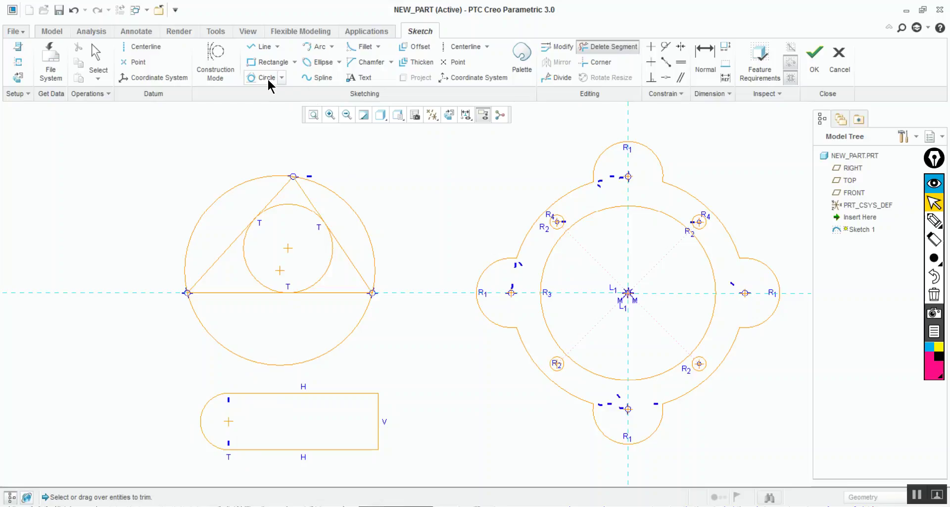
Step: Sketch a 3 Tangent circle touching the circle around the triangle, the rounded rectangle's upper side and the ring's left lobe
{"action": "key", "text": "ctrl+shift+z"}
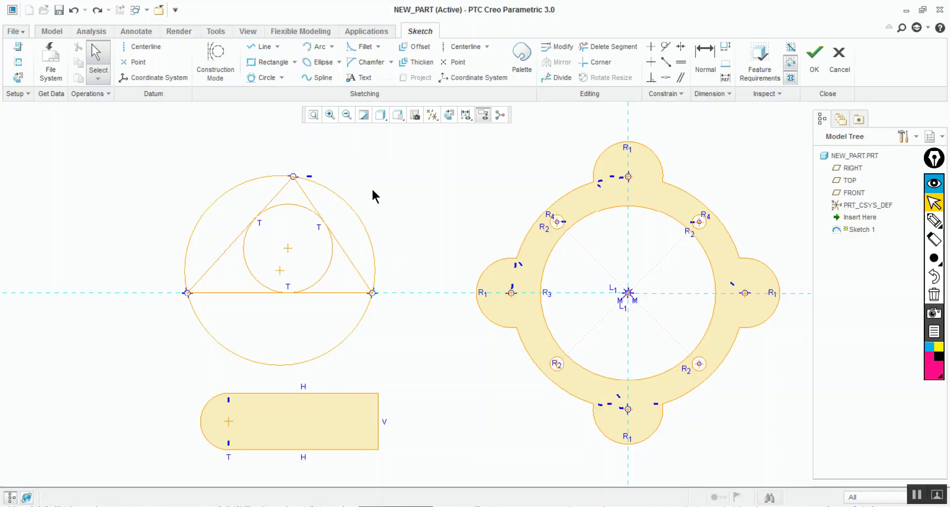
{"action": "left_click", "coordinate": [262, 78]}
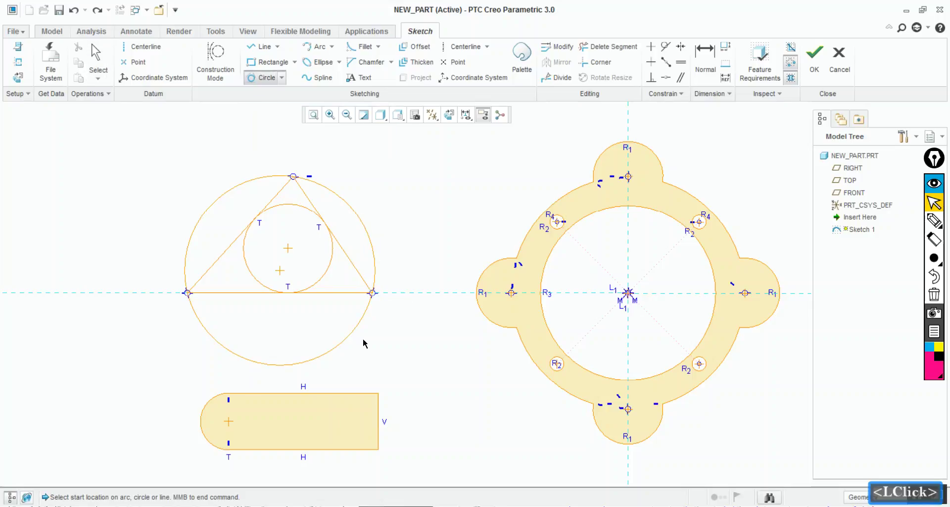
{"action": "left_click", "coordinate": [360, 332]}
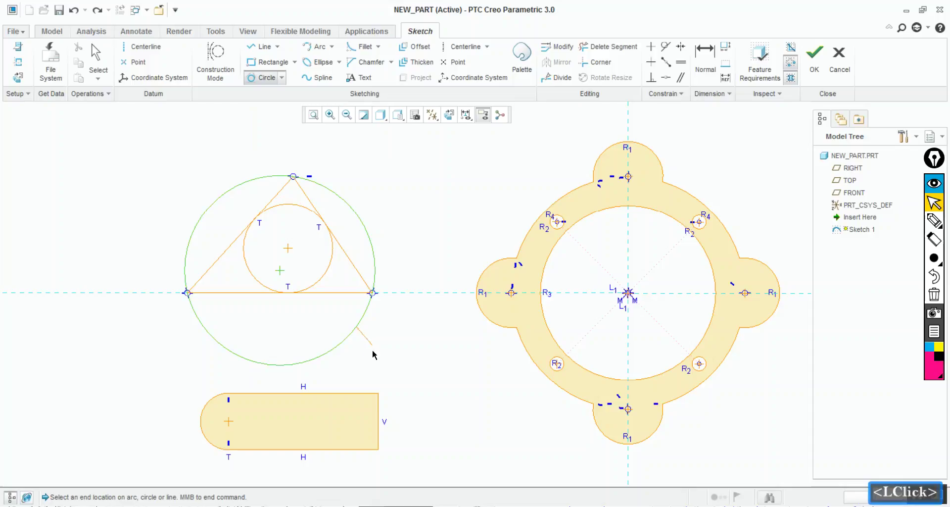
{"action": "left_click", "coordinate": [364, 394]}
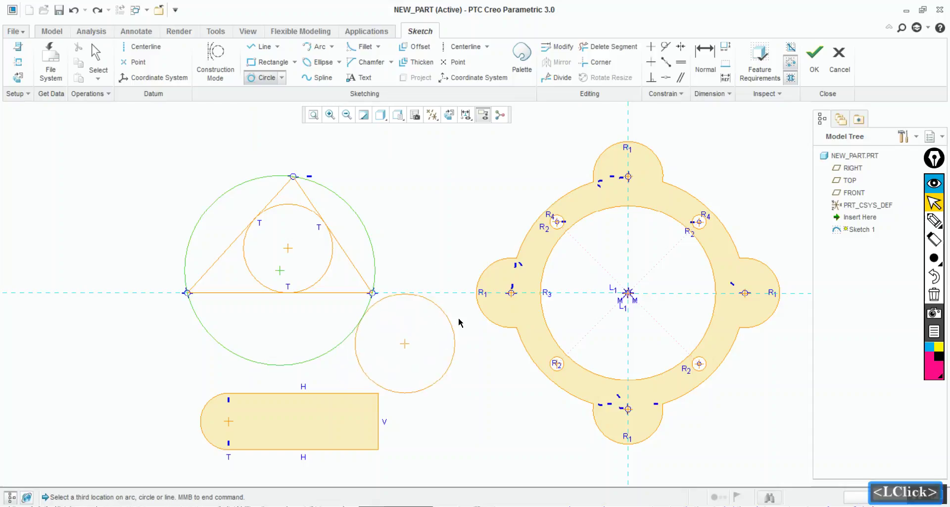
{"action": "left_click", "coordinate": [475, 312]}
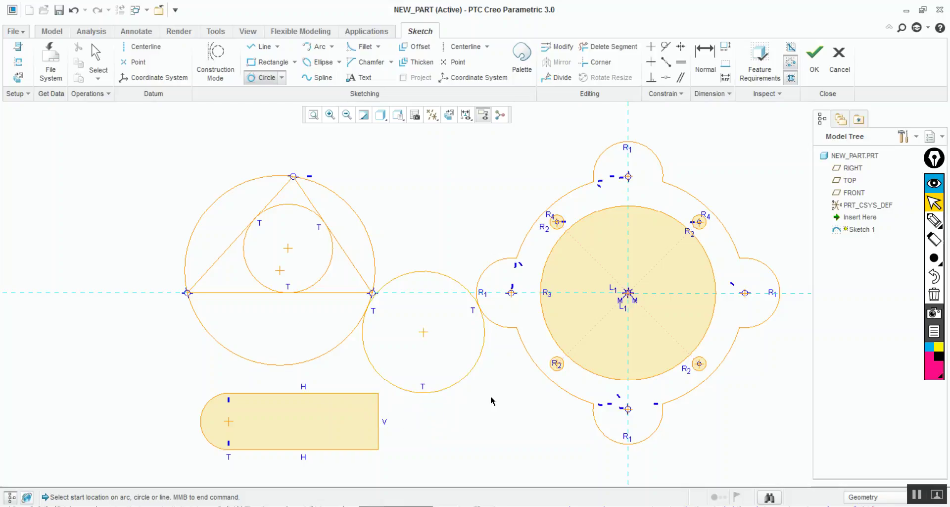
{"action": "middle_click", "coordinate": [388, 395]}
Step: Sketch a horizontal line from the rounded rectangle's upper-right corner, running tangent beneath the new circle and past it
{"action": "left_click", "coordinate": [254, 44]}
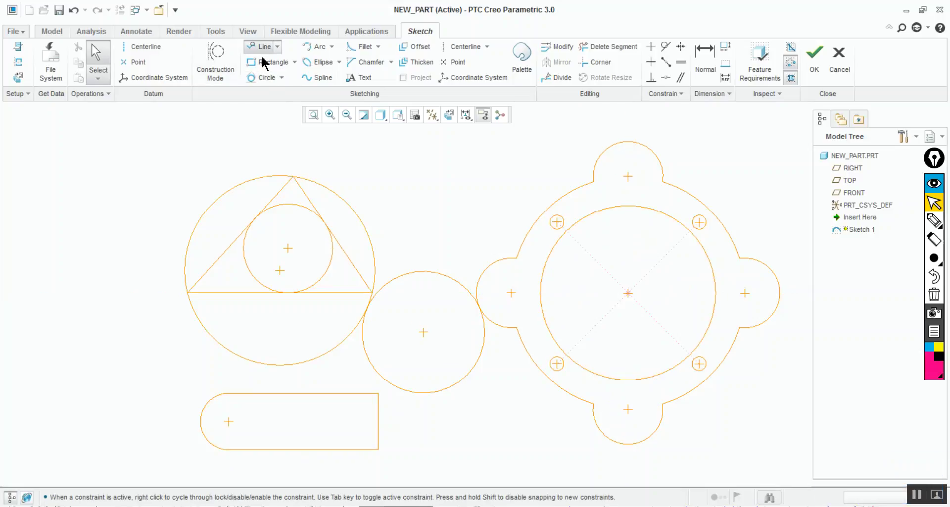
{"action": "left_click", "coordinate": [379, 393]}
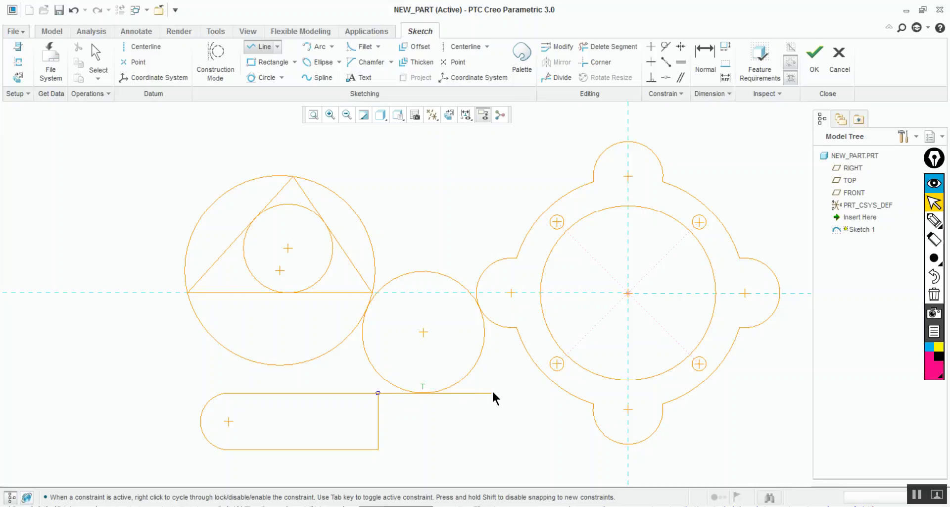
{"action": "left_click", "coordinate": [523, 393]}
{"action": "left_click", "coordinate": [97, 59]}
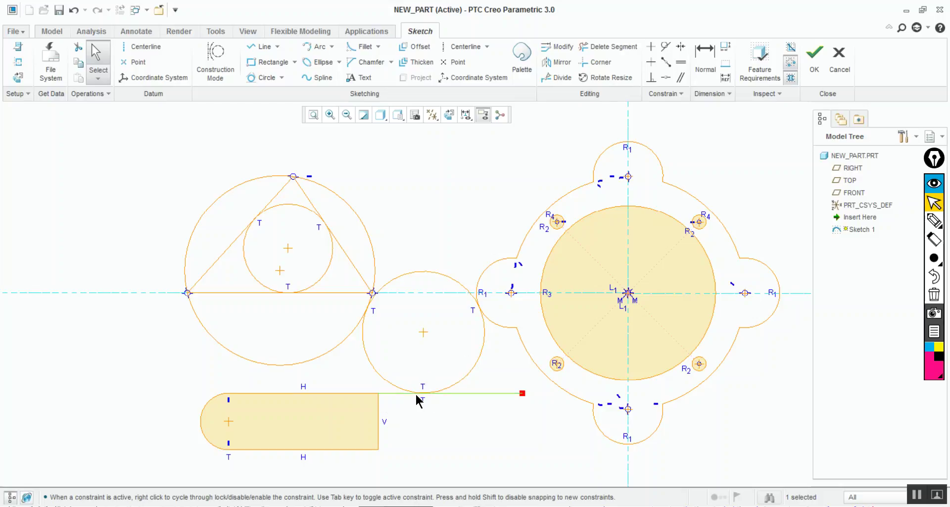
{"action": "left_click", "coordinate": [281, 78]}
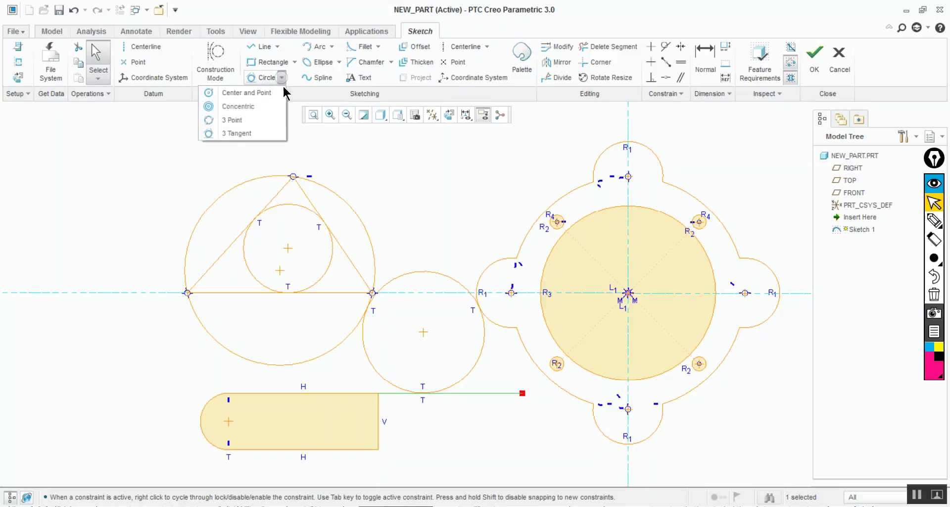
{"action": "left_click", "coordinate": [308, 146]}
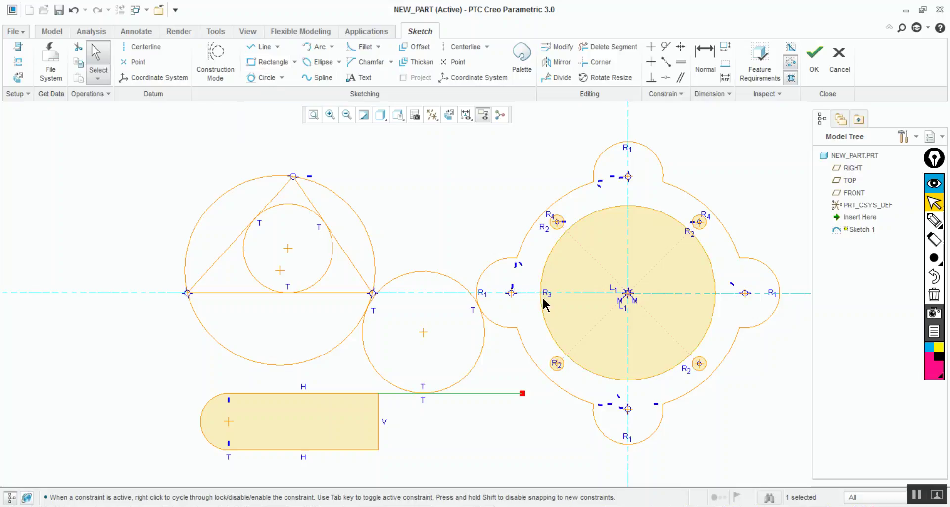
{"action": "left_click", "coordinate": [455, 208]}
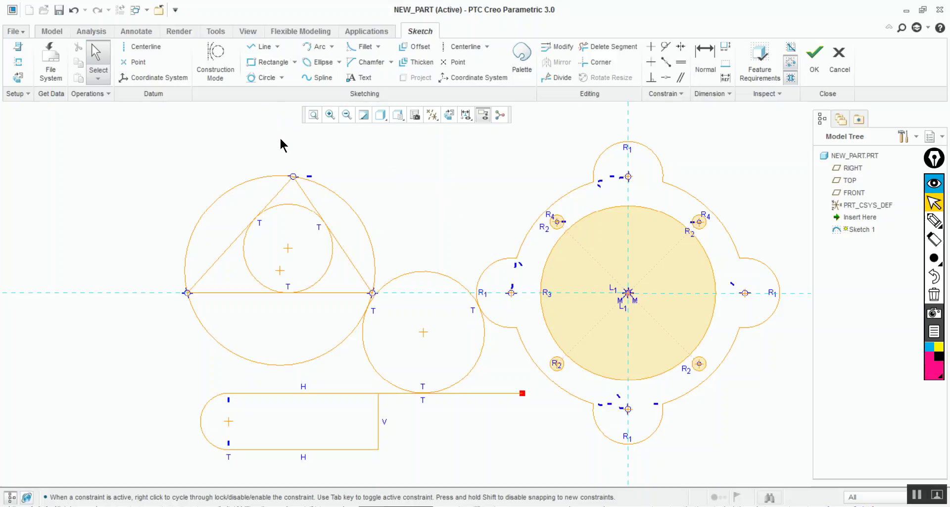
{"action": "left_click", "coordinate": [294, 63]}
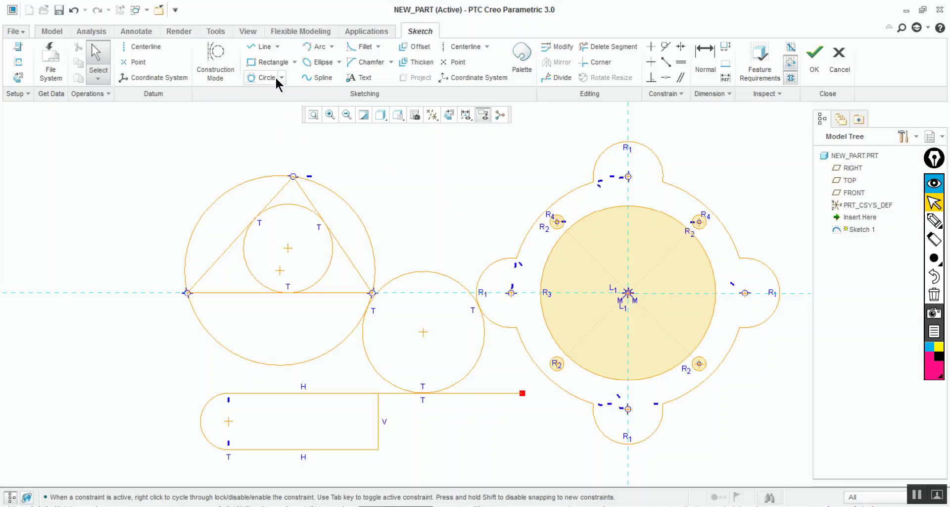